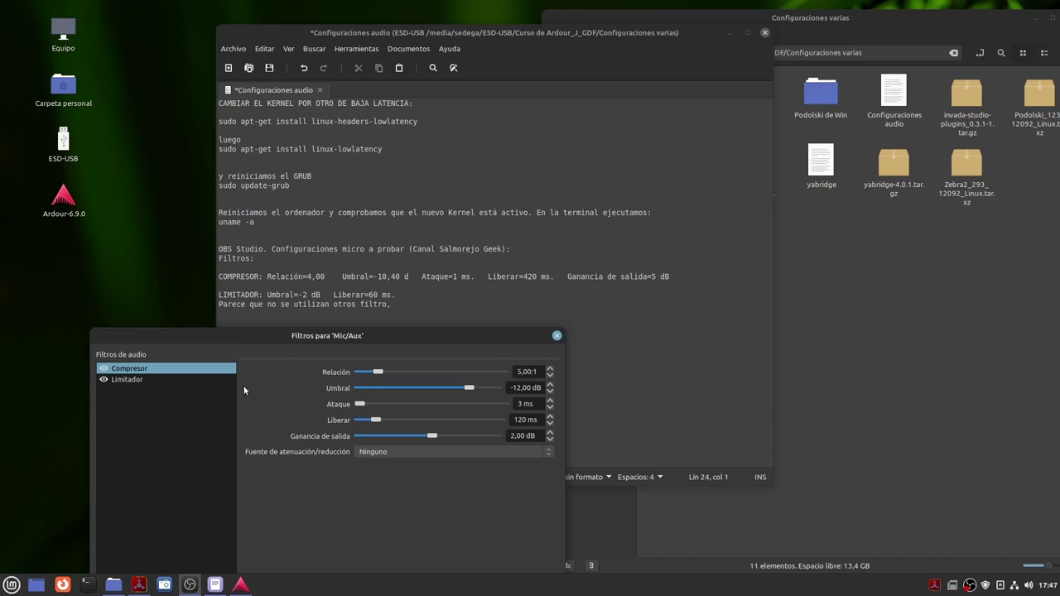
# Check the settings of the Mic/Aux Limitador filter and close the filters window.
pyautogui.click(129, 379)
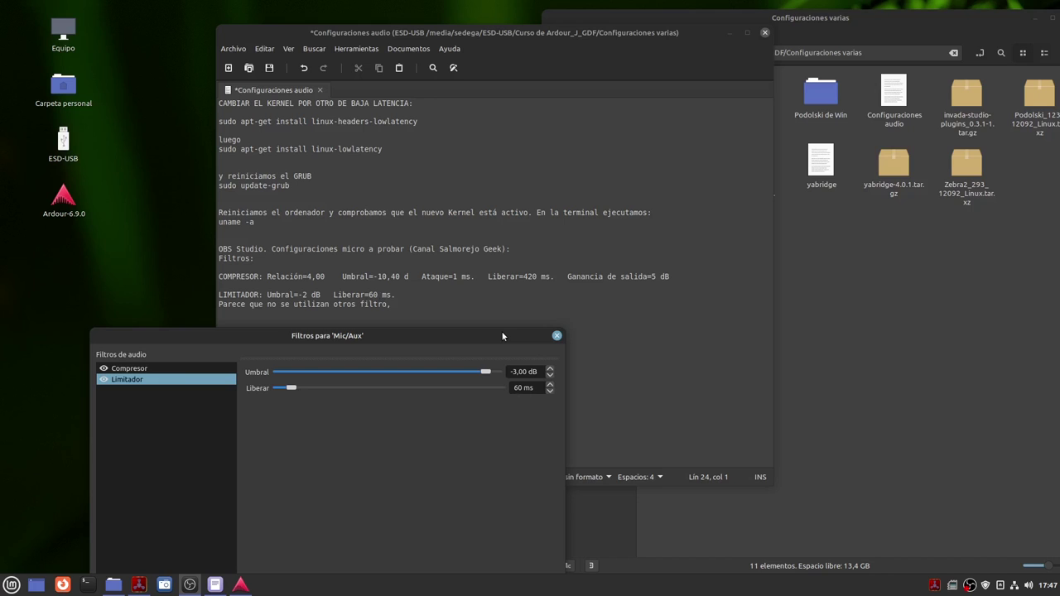
pyautogui.click(558, 336)
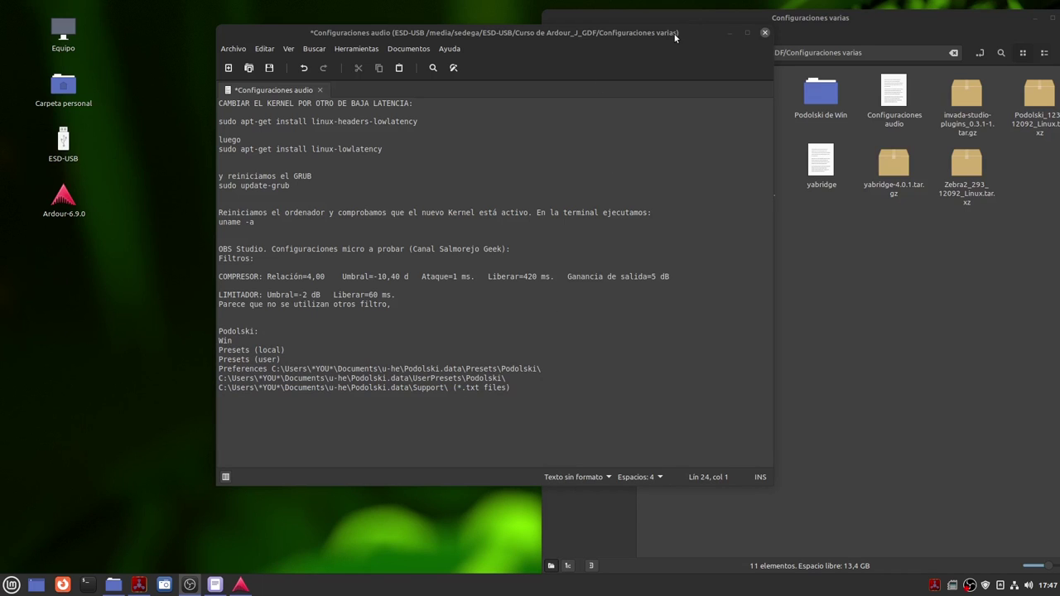
# Close the "Configuraciones audio" document and save its changes.
pyautogui.moveTo(668, 33); pyautogui.dragTo(484, 121)
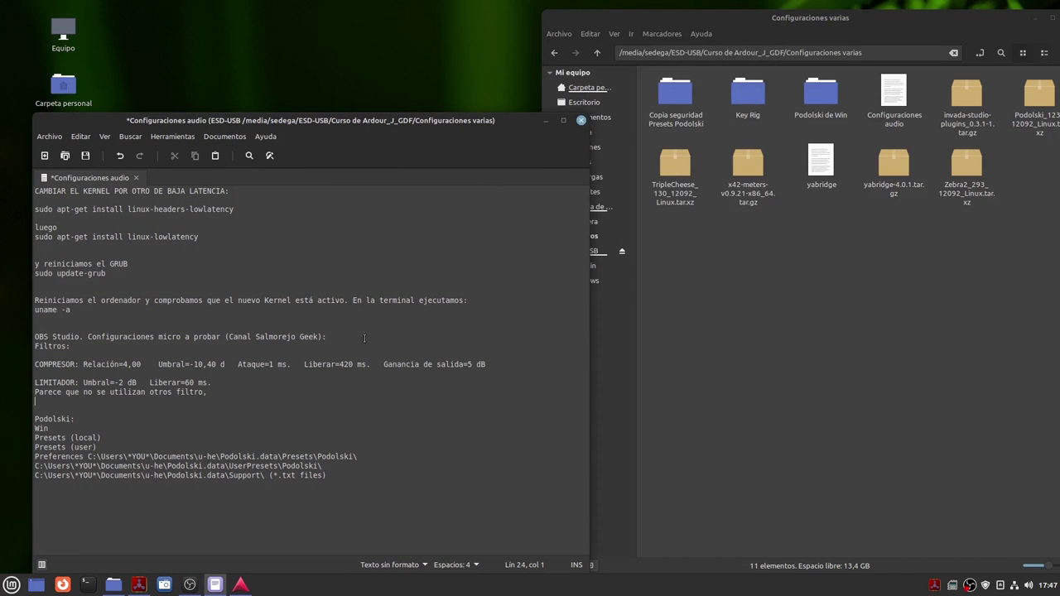
pyautogui.click(580, 120)
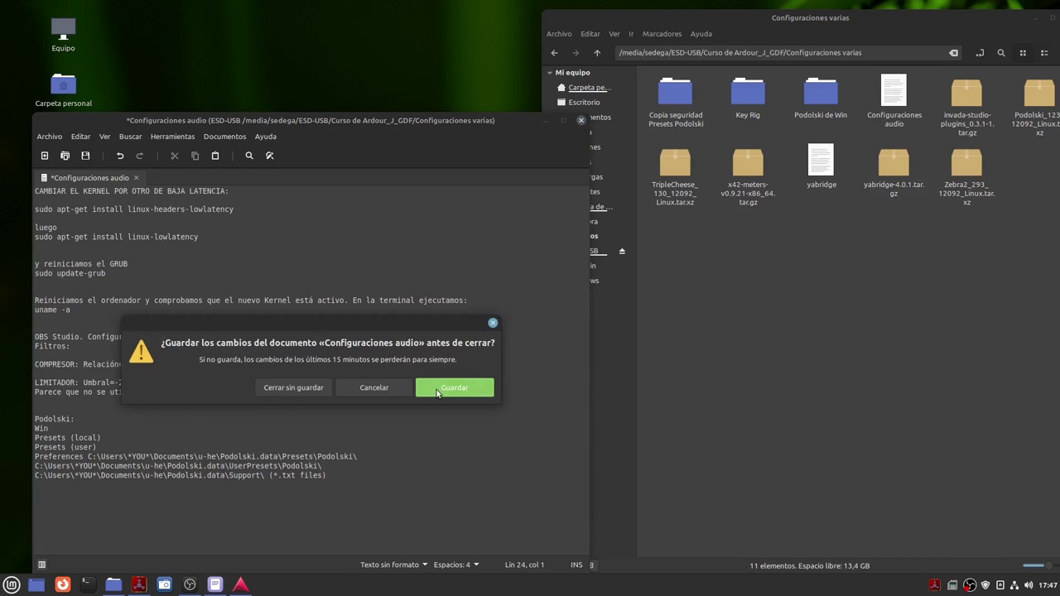
pyautogui.click(438, 393)
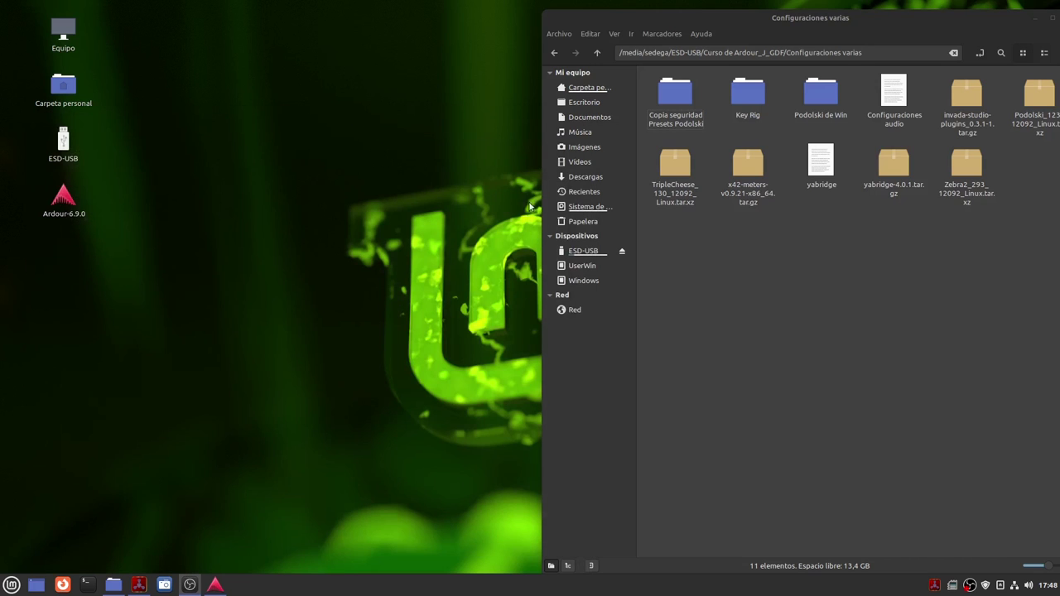
pyautogui.click(215, 585)
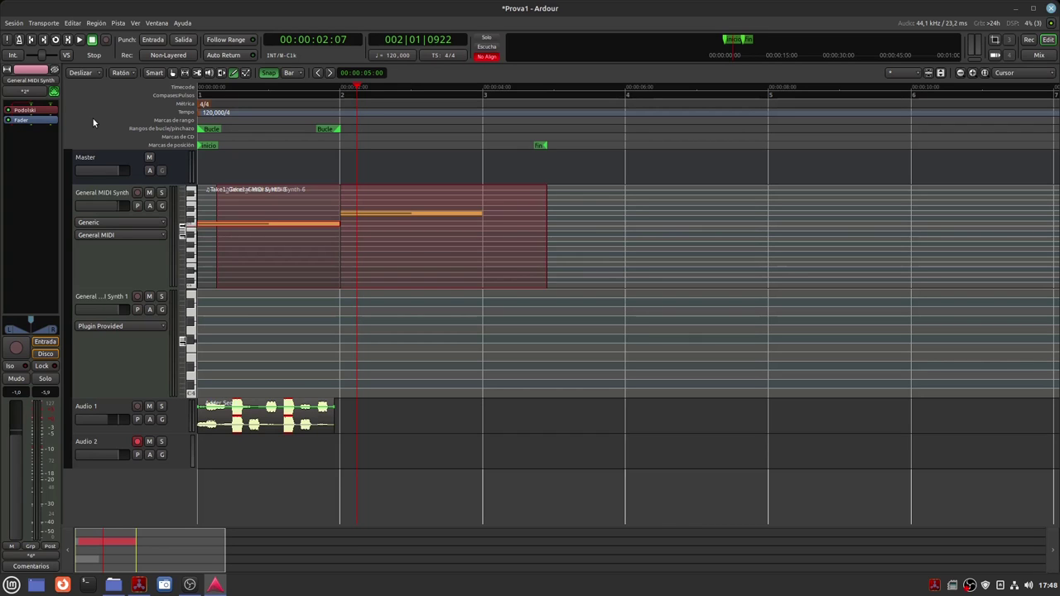
pyautogui.moveTo(200, 269); pyautogui.dragTo(229, 269)
pyautogui.hotkey('ctrl', 'z')
pyautogui.click(1015, 10)
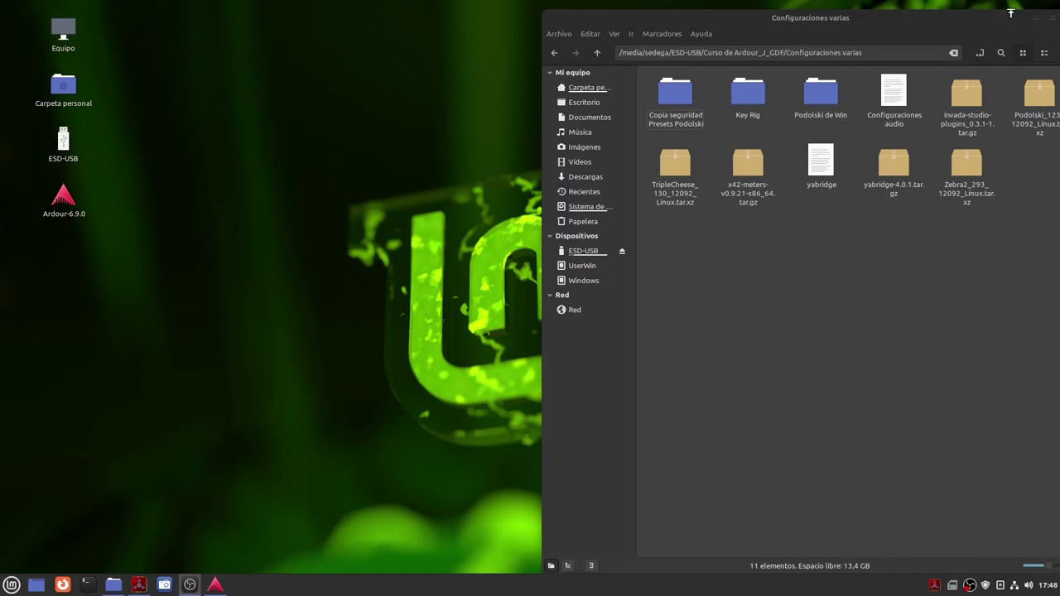
# Switch to Firefox, search Google for "u-he" and open the Products page of the u-he website.
pyautogui.moveTo(740, 37); pyautogui.dragTo(476, 32)
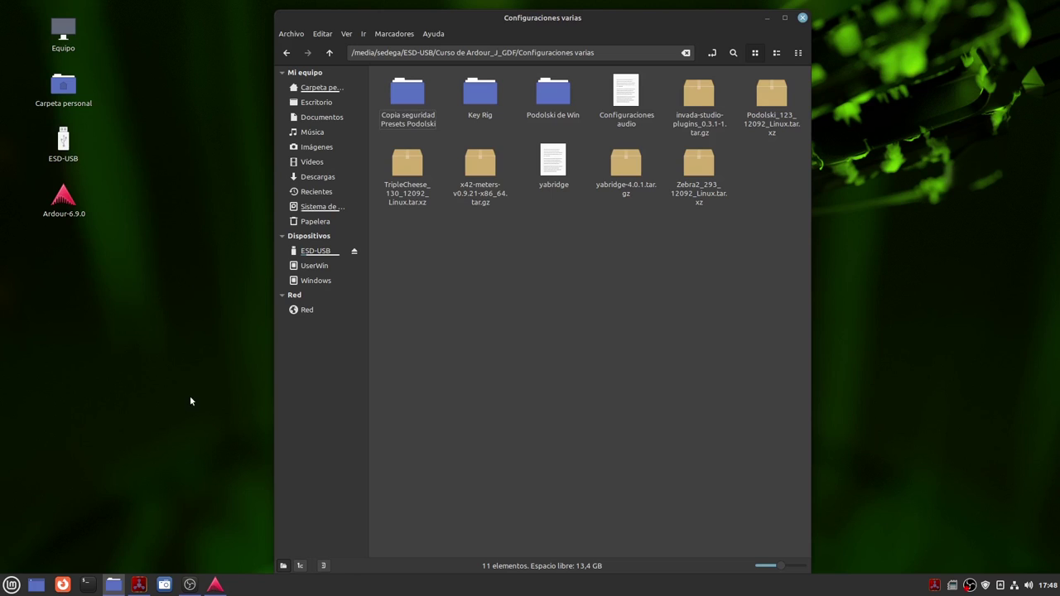
pyautogui.click(62, 585)
pyautogui.write('u')
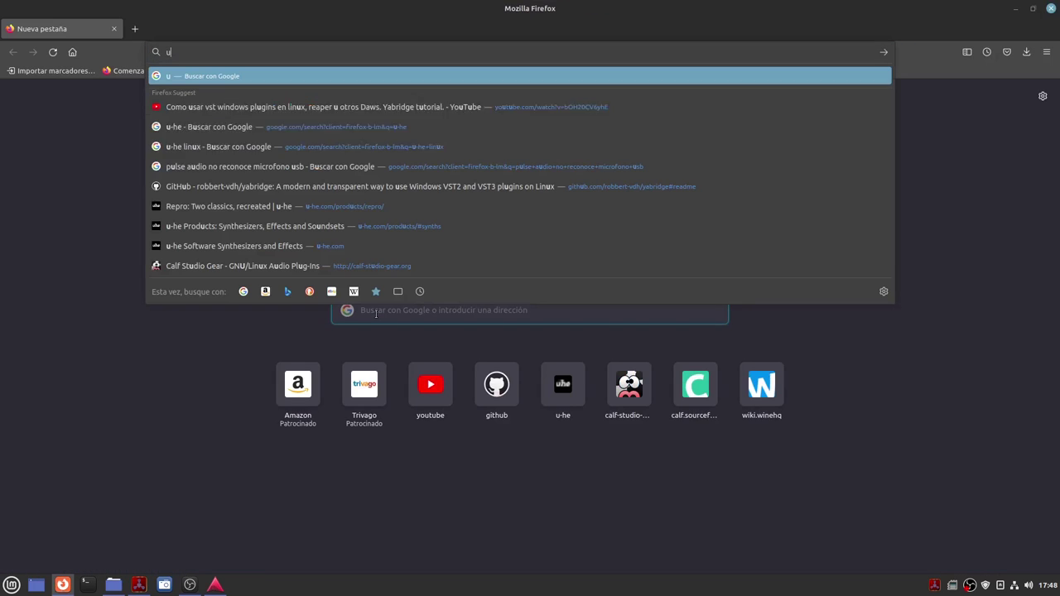
pyautogui.write('-')
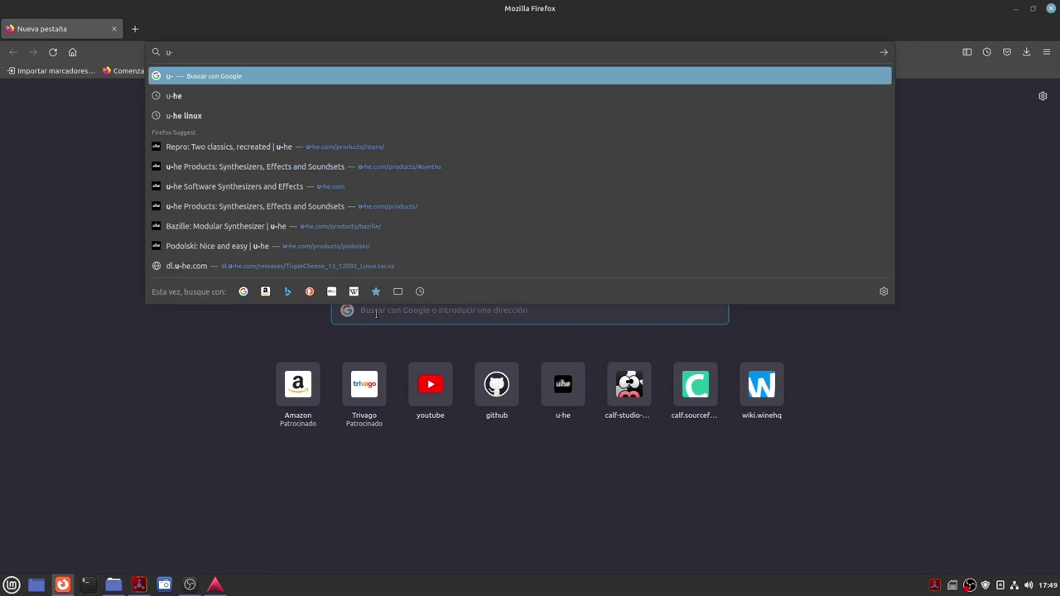
pyautogui.write('he')
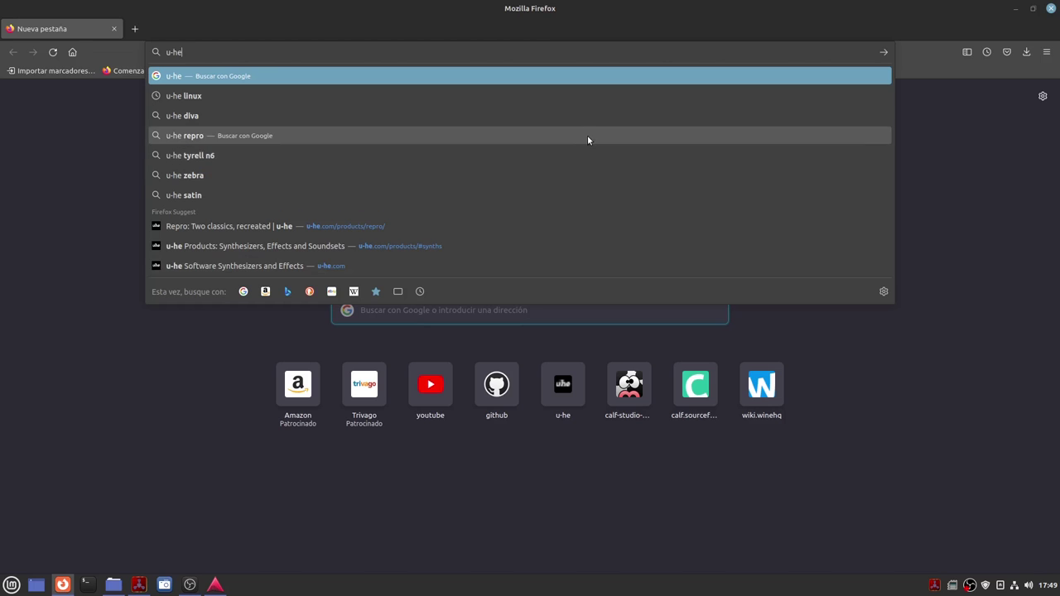
pyautogui.click(184, 76)
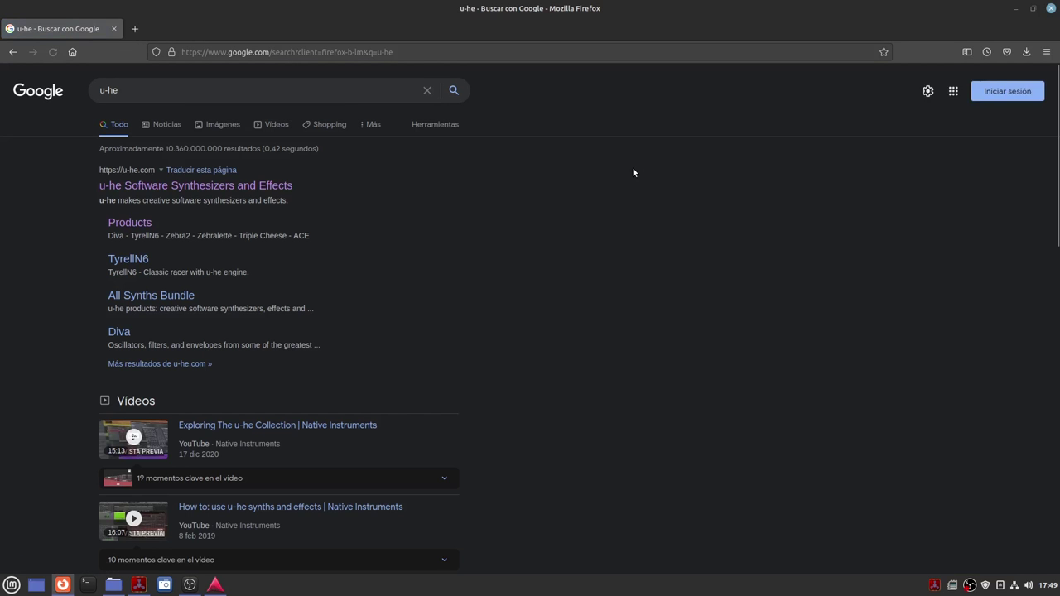
pyautogui.click(158, 187)
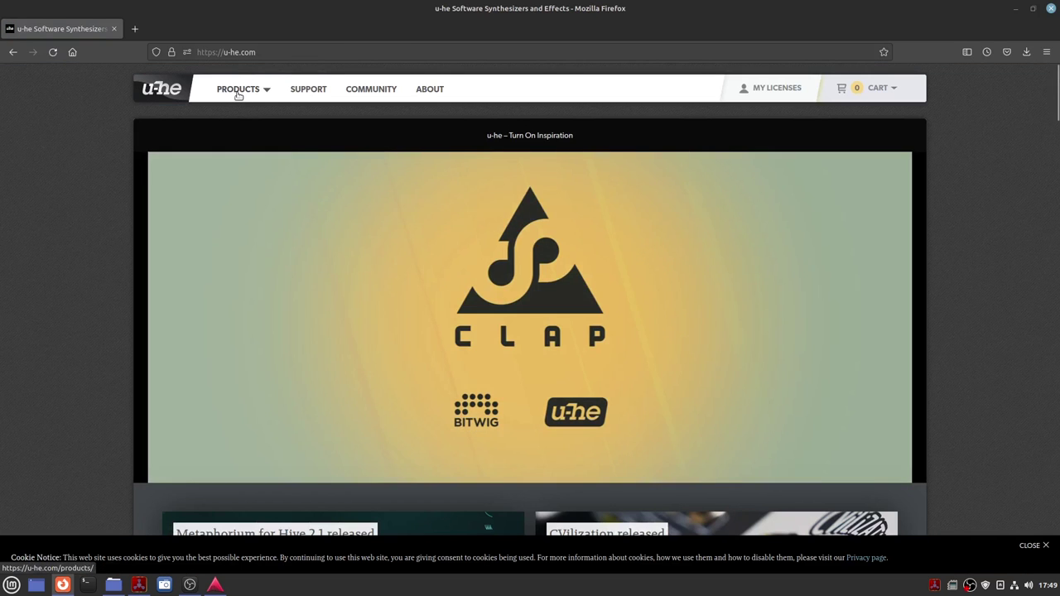
pyautogui.click(237, 90)
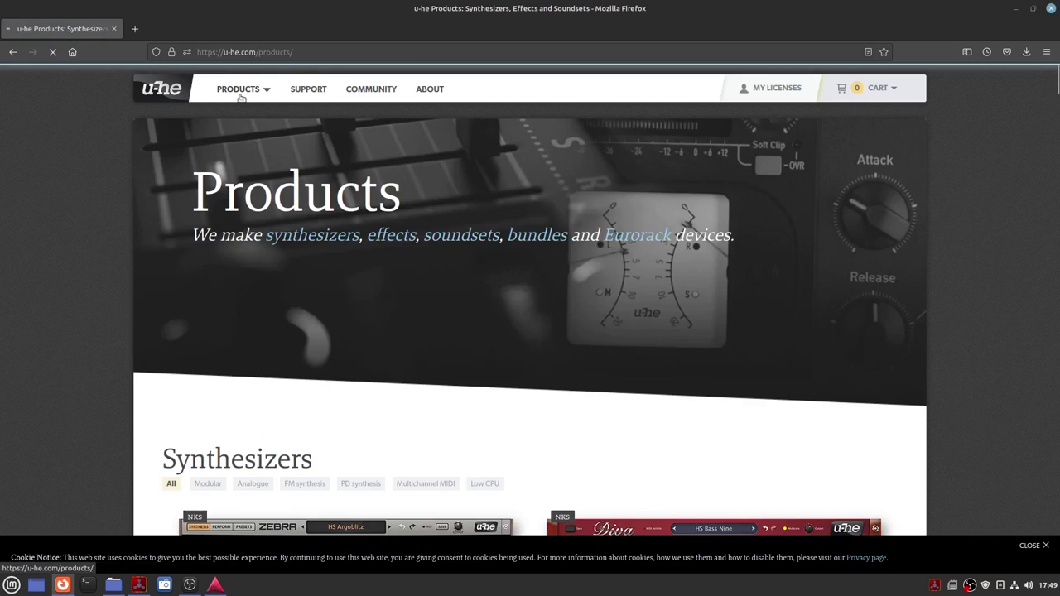
# Look over the paid u-he synthesizers from Zebra2 to ACE, including their prices and the operating systems offered.
pyautogui.scroll(-5, 417, 296)
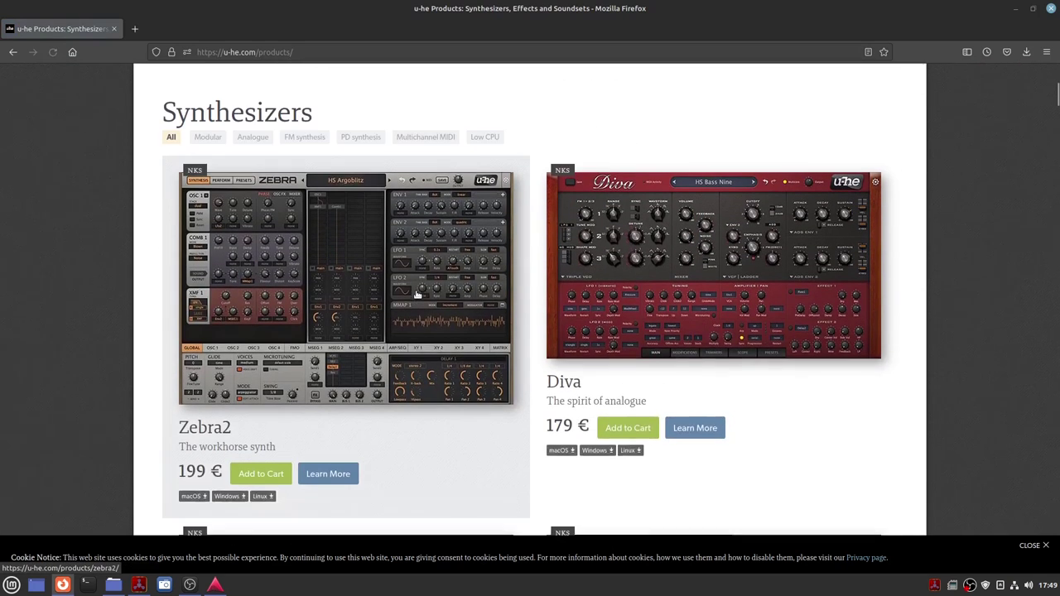
pyautogui.scroll(-1, 417, 295)
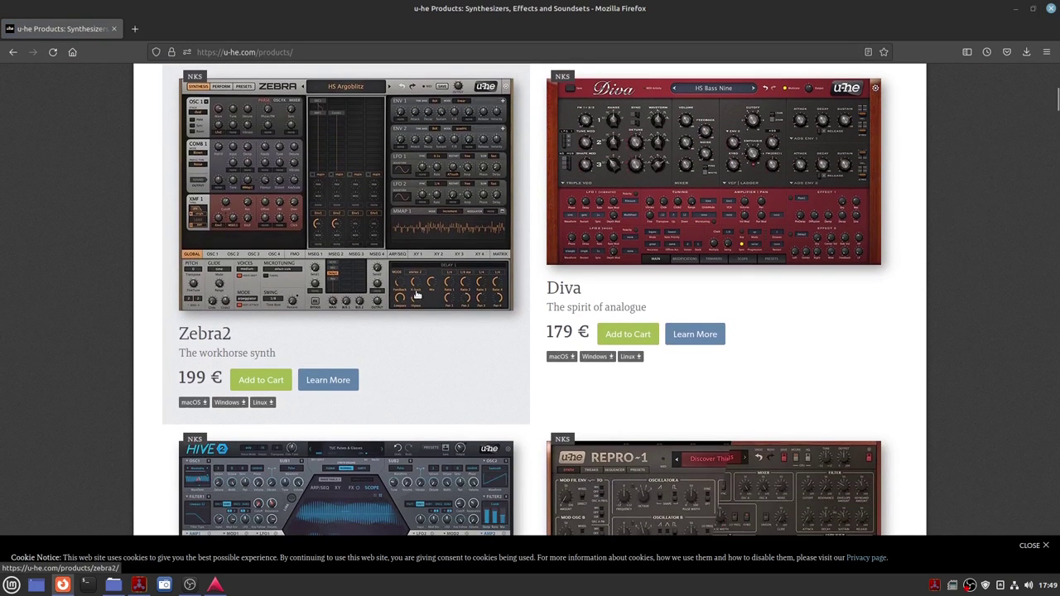
pyautogui.scroll(4, 424, 344)
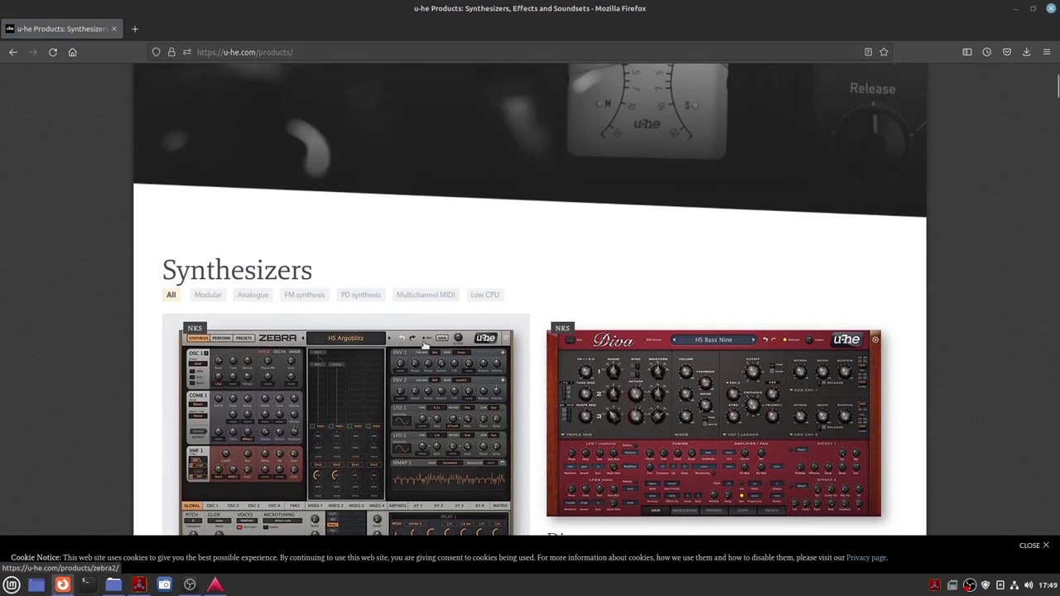
pyautogui.scroll(-5, 423, 343)
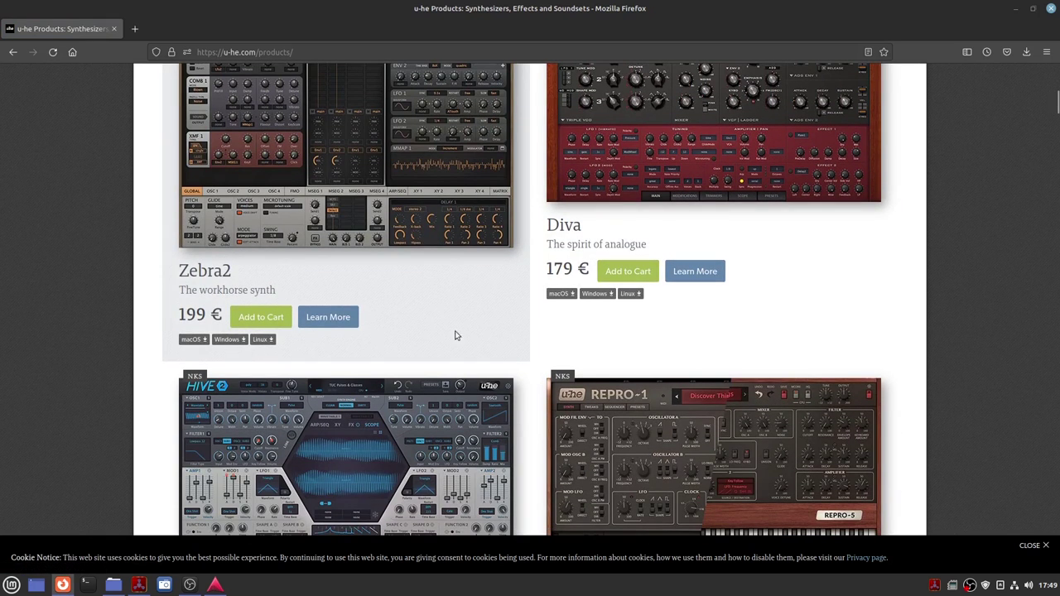
pyautogui.scroll(-2, 450, 295)
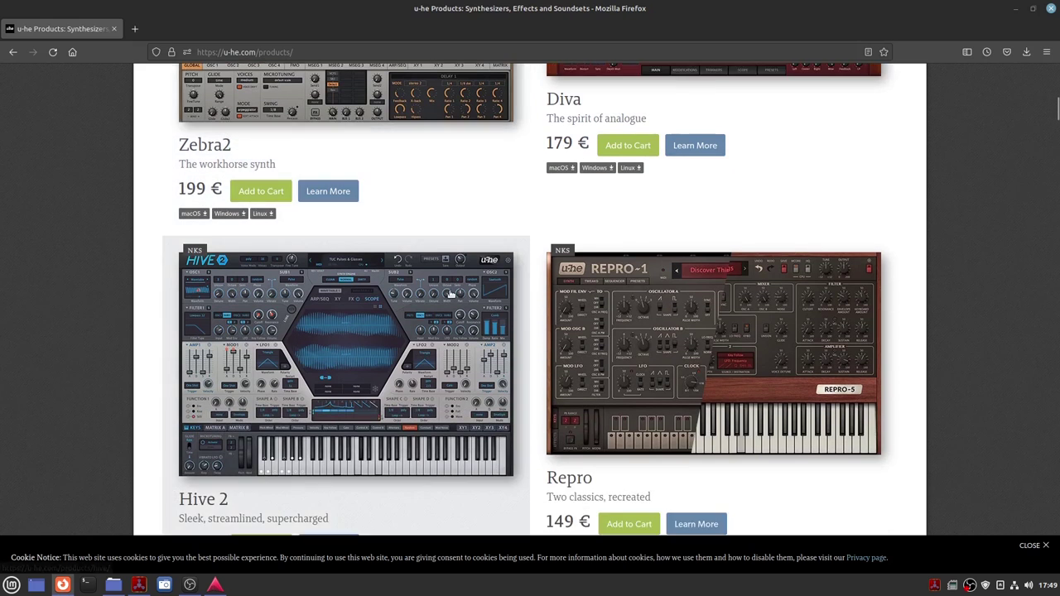
pyautogui.scroll(-1, 451, 295)
pyautogui.scroll(-1, 451, 295)
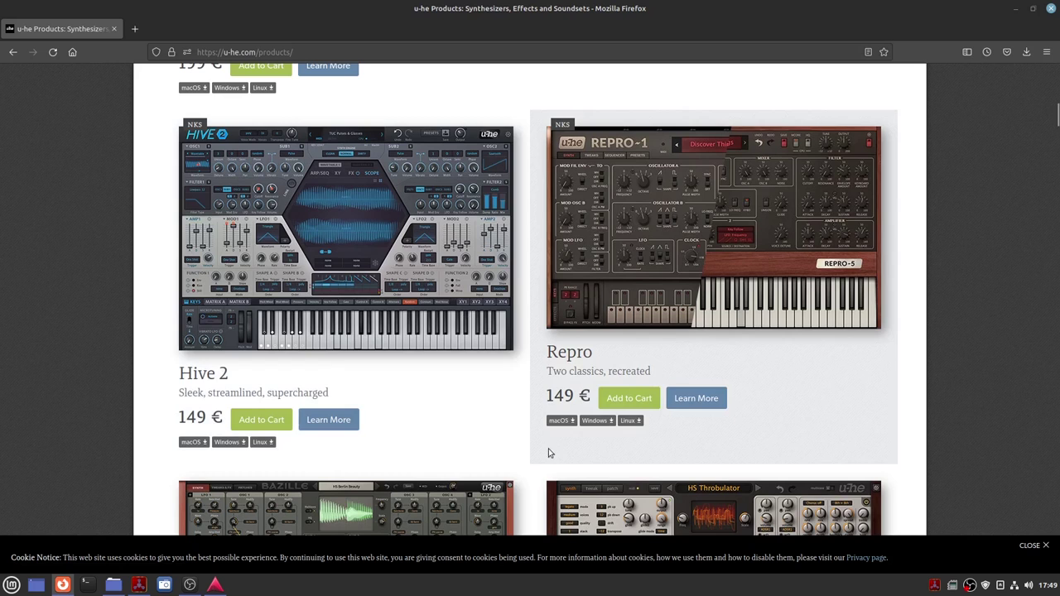
pyautogui.scroll(-4, 528, 443)
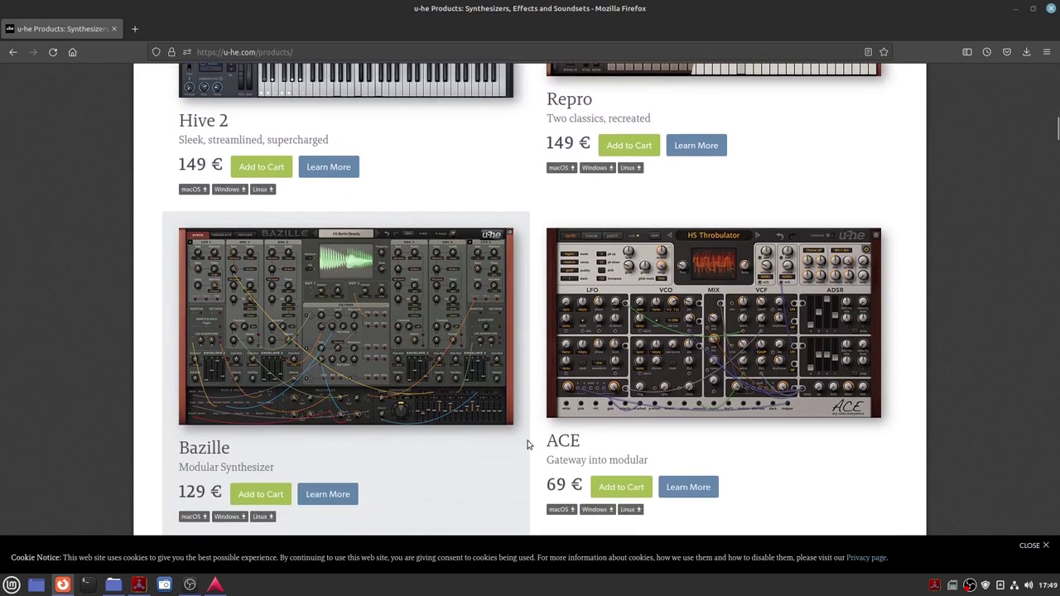
pyautogui.scroll(-1, 527, 443)
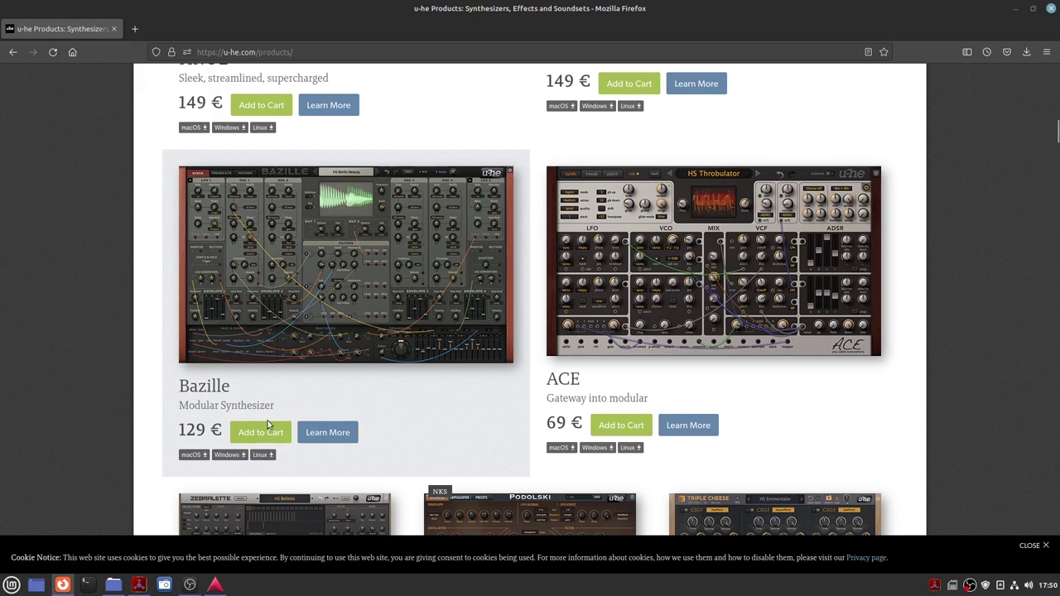
# Examine the free synthesizers Zebralette, Podolski and Triple Cheese and the remaining models down to TyrellN6, checking for Linux downloads.
pyautogui.scroll(-5, 329, 402)
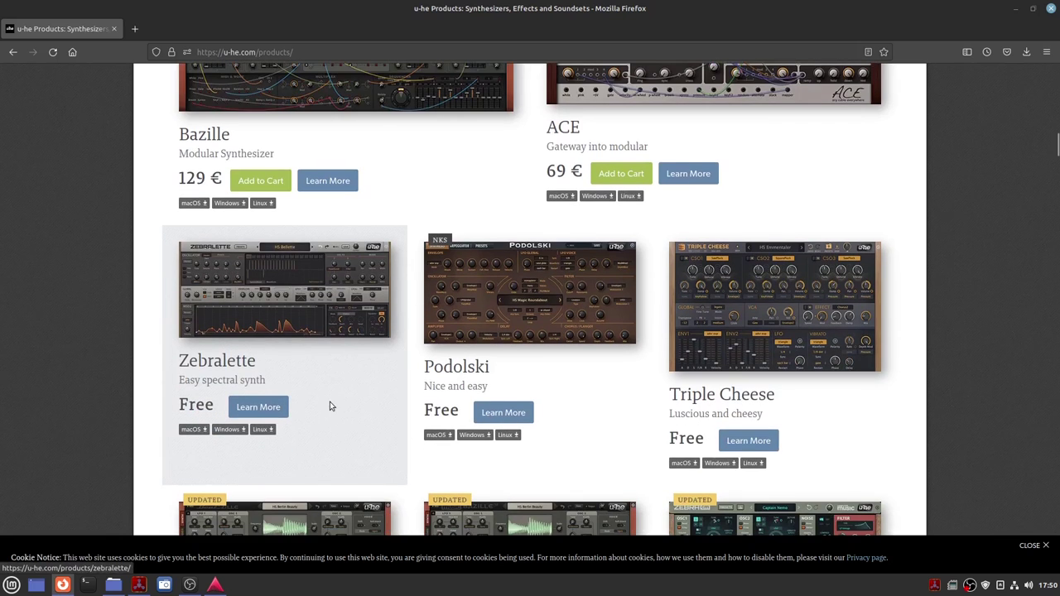
pyautogui.scroll(-1, 330, 402)
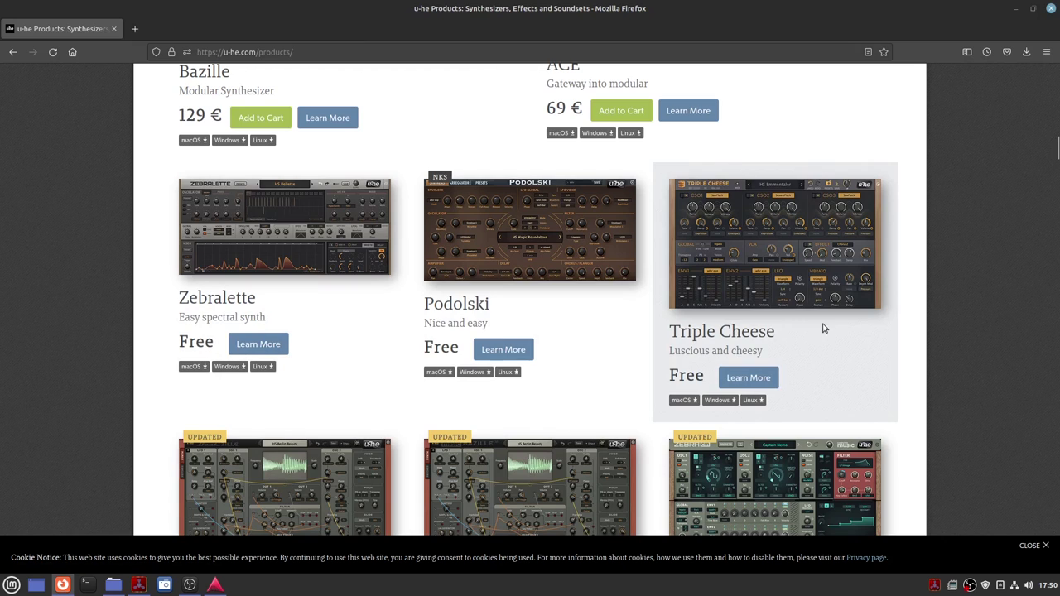
pyautogui.scroll(-10, 614, 334)
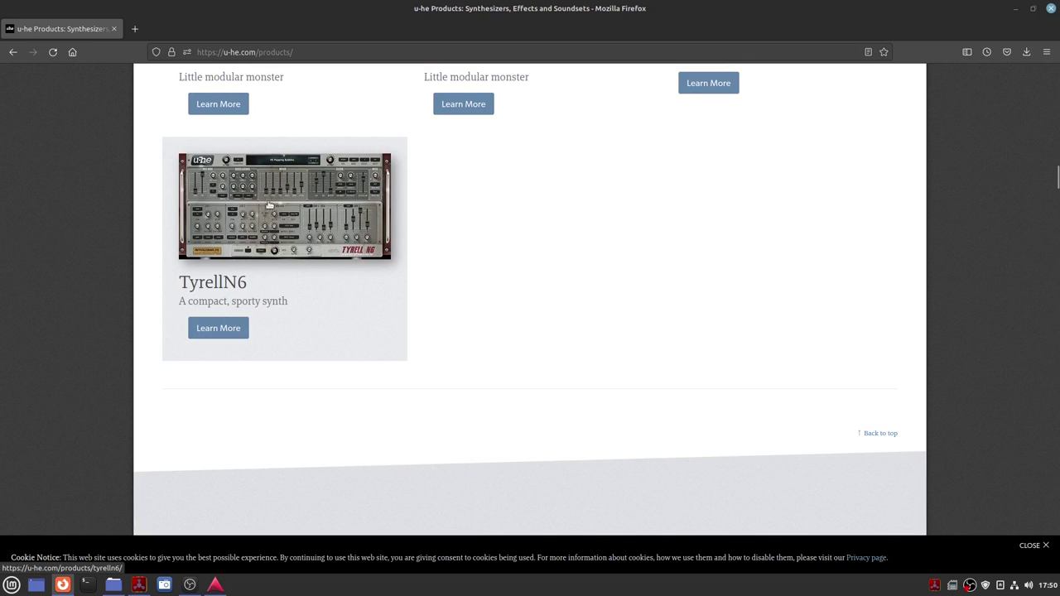
pyautogui.scroll(5, 313, 233)
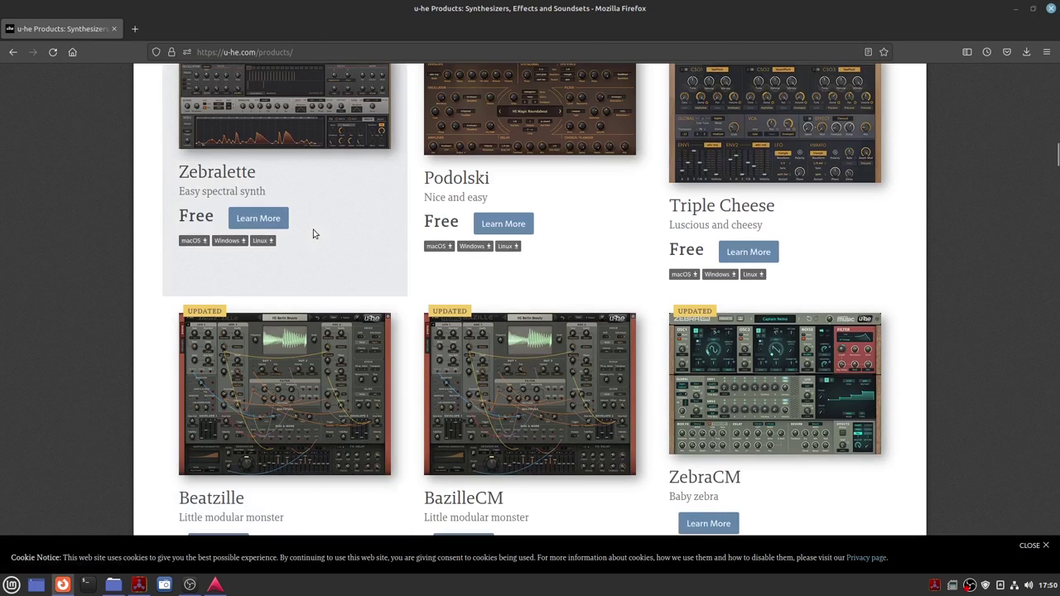
pyautogui.scroll(4, 294, 265)
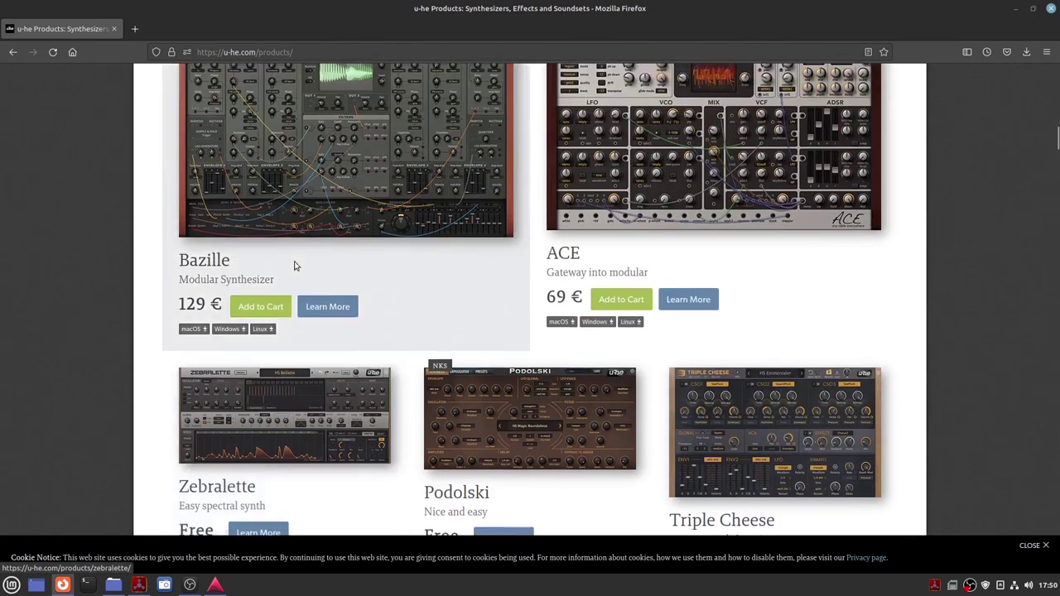
pyautogui.scroll(-9, 295, 266)
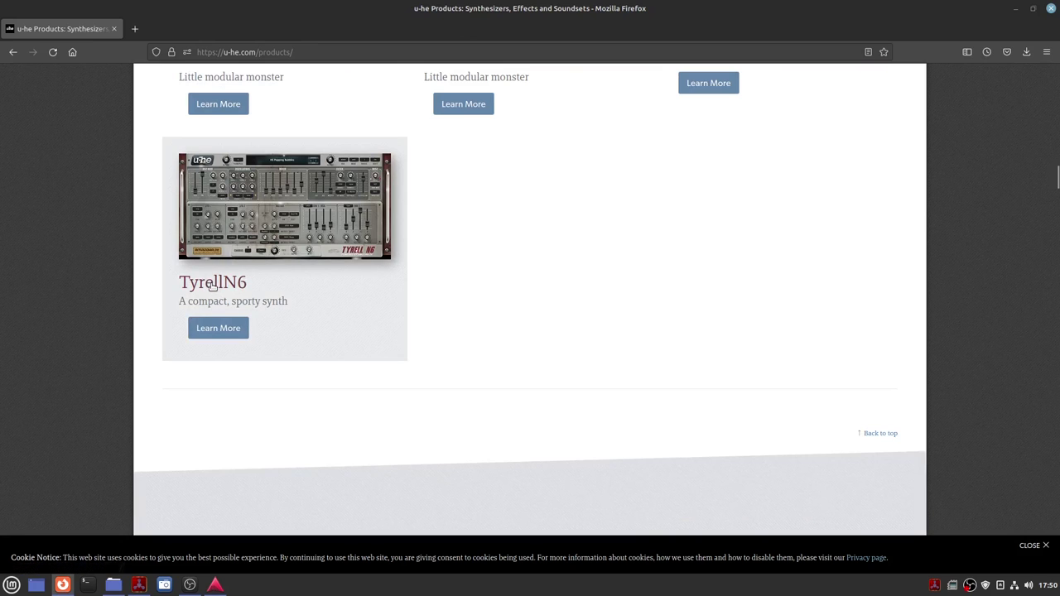
pyautogui.scroll(8, 237, 289)
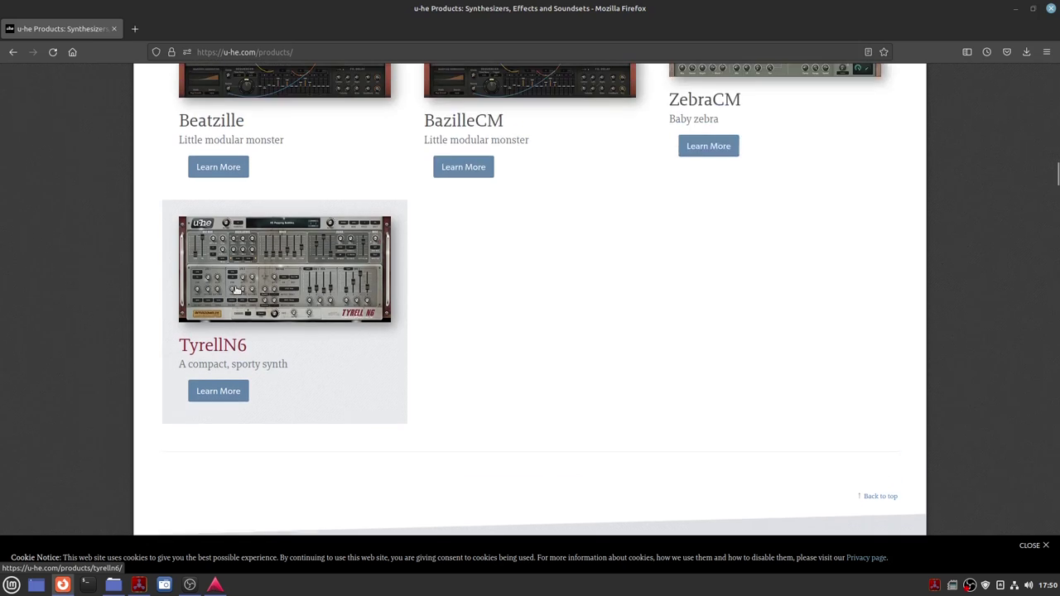
pyautogui.scroll(5, 247, 328)
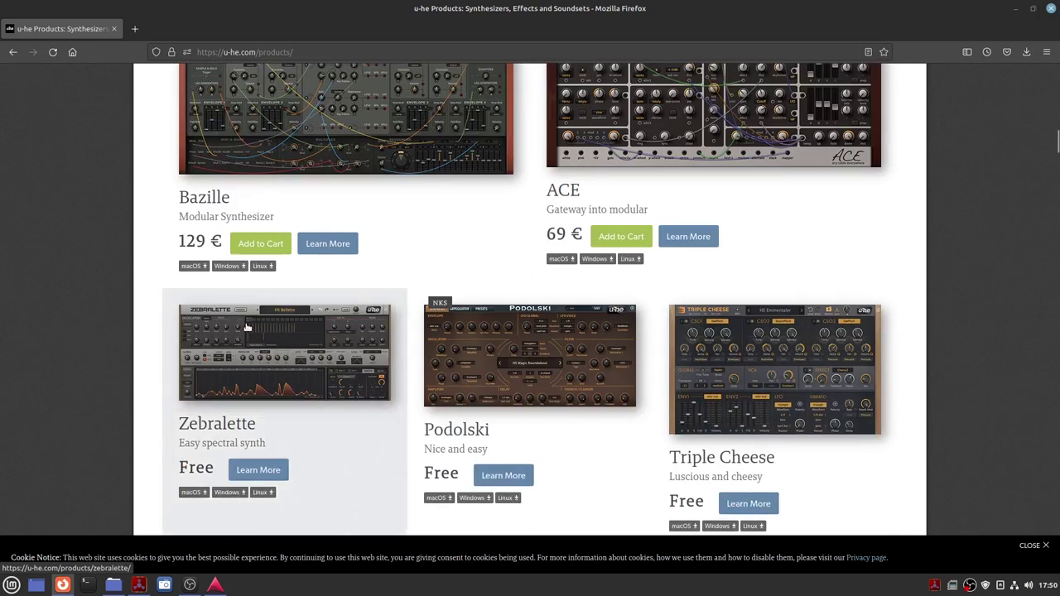
pyautogui.scroll(-3, 312, 358)
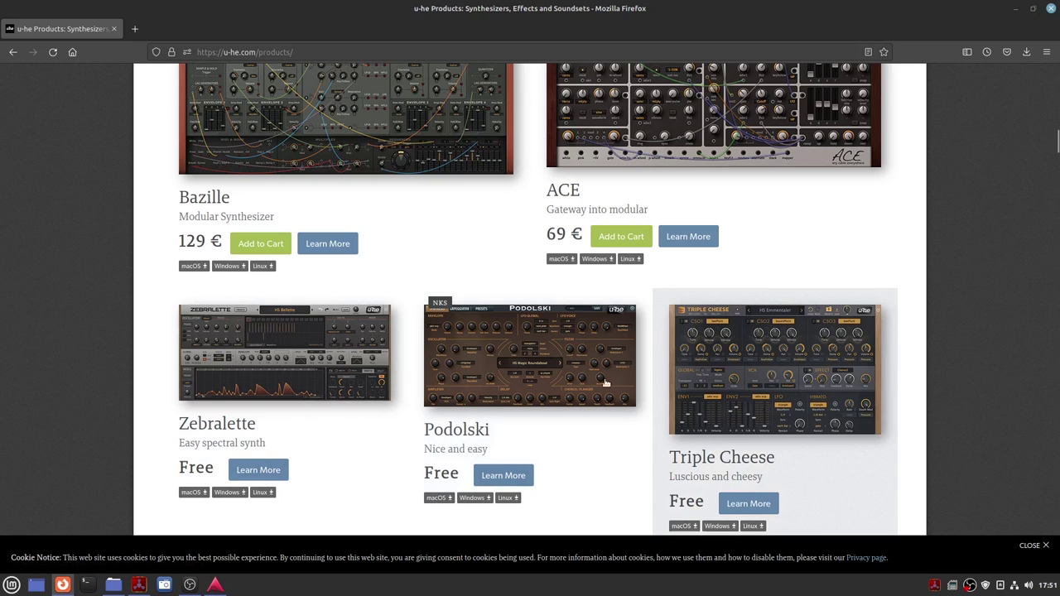
pyautogui.scroll(-1, 352, 480)
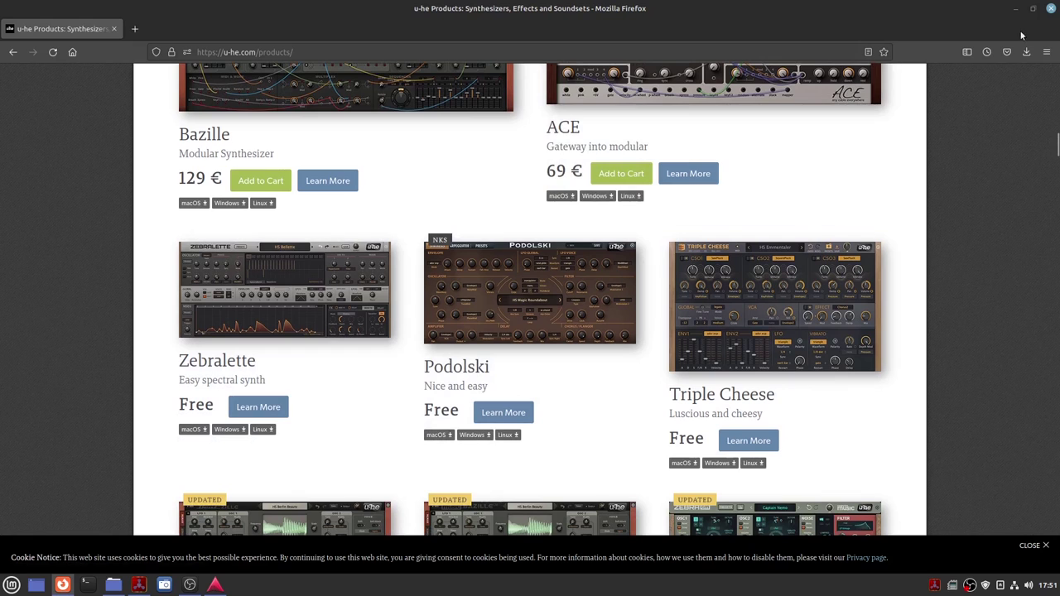
# Close the browser and inspect the contents of the TripleCheese_130_12092_Linux.tar.xz archive's TripleCheese-12092 folder in Descargas, then close the archive.
pyautogui.click(1051, 8)
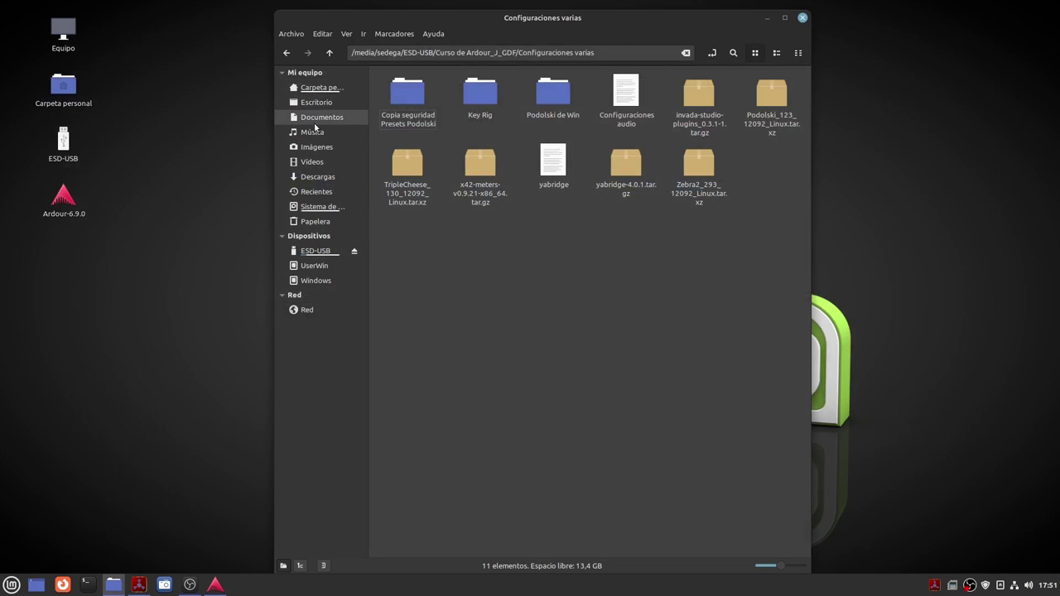
pyautogui.click(314, 179)
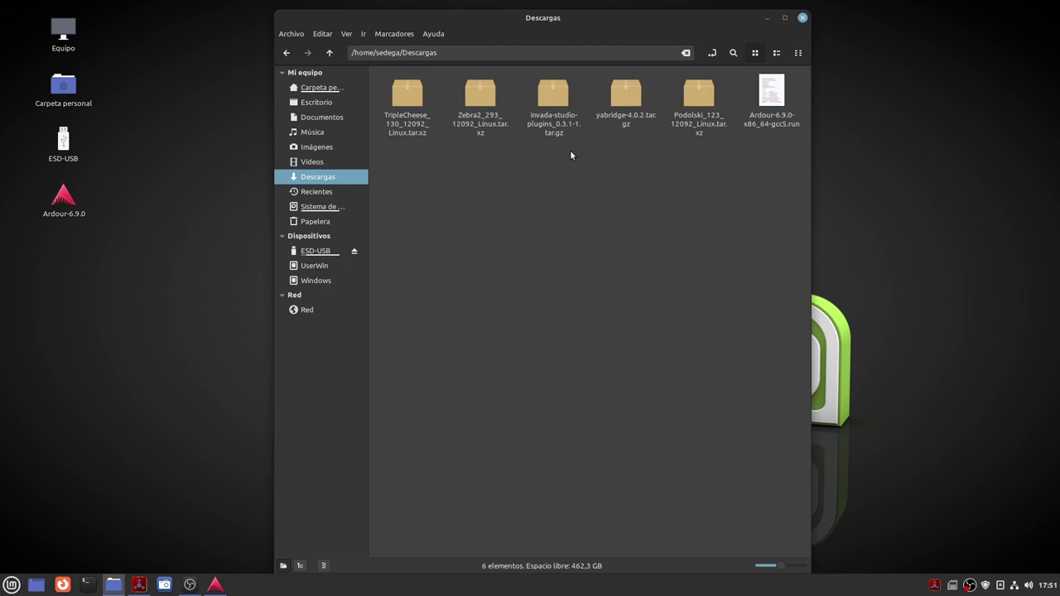
pyautogui.rightClick(417, 103)
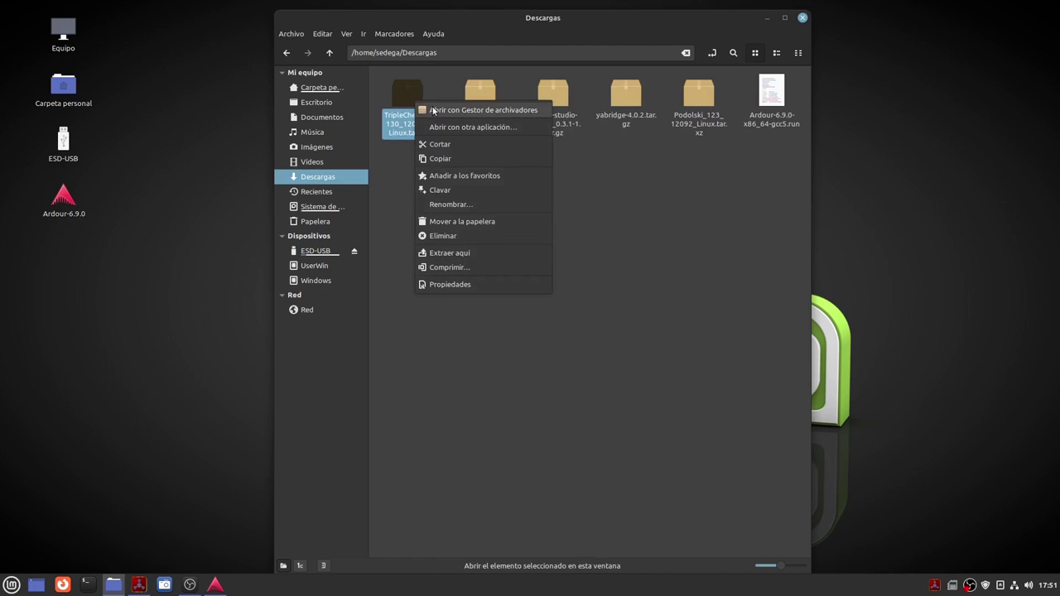
pyautogui.click(498, 110)
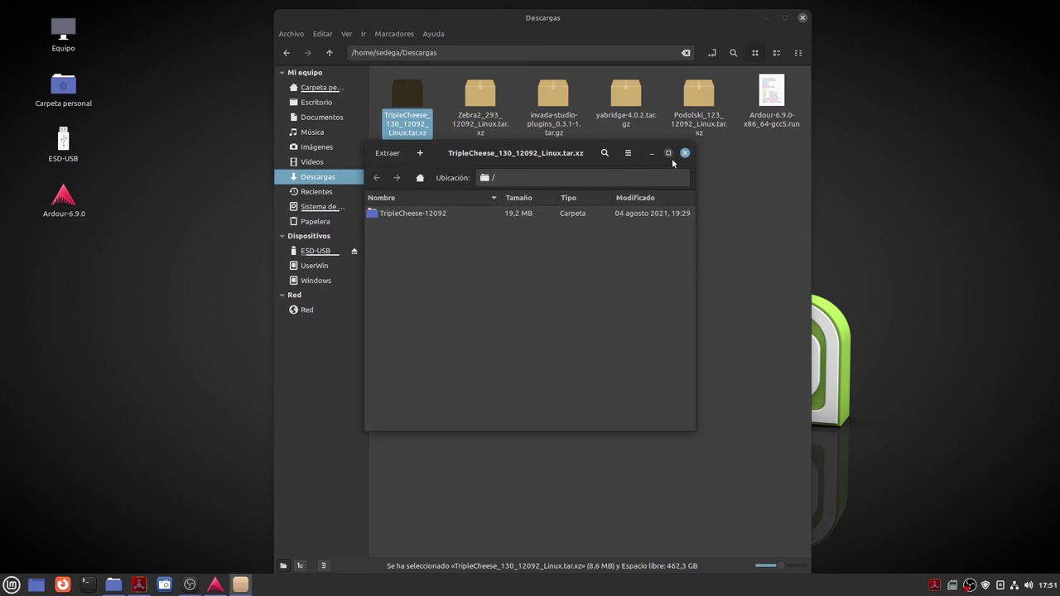
pyautogui.doubleClick(388, 213)
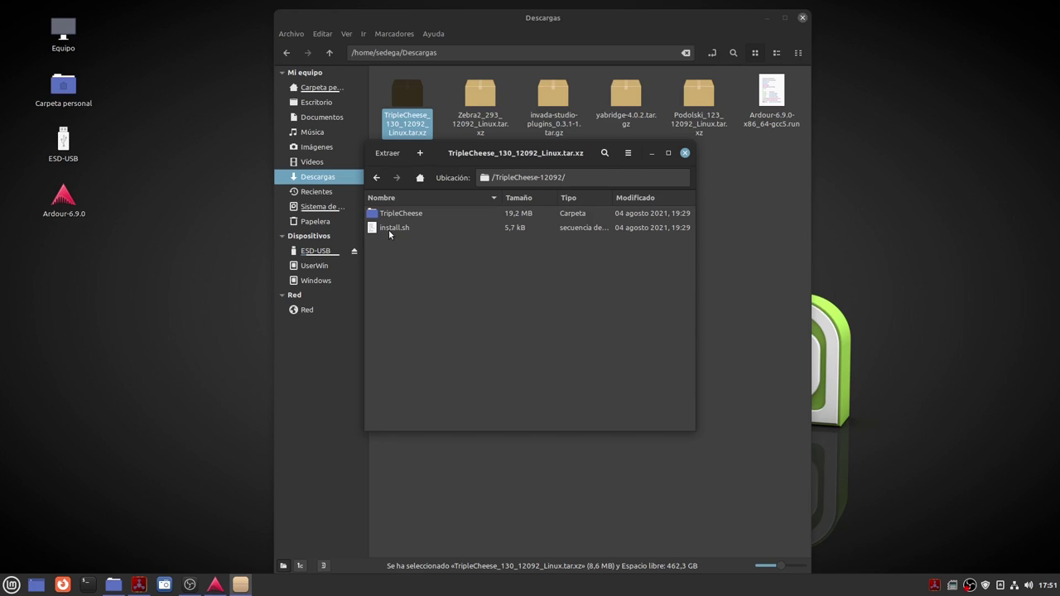
pyautogui.click(685, 152)
# Show the hidden files in the home folder and look over the Podolski and TripleCheese folders inside .u-he.
pyautogui.click(322, 87)
pyautogui.rightClick(545, 256)
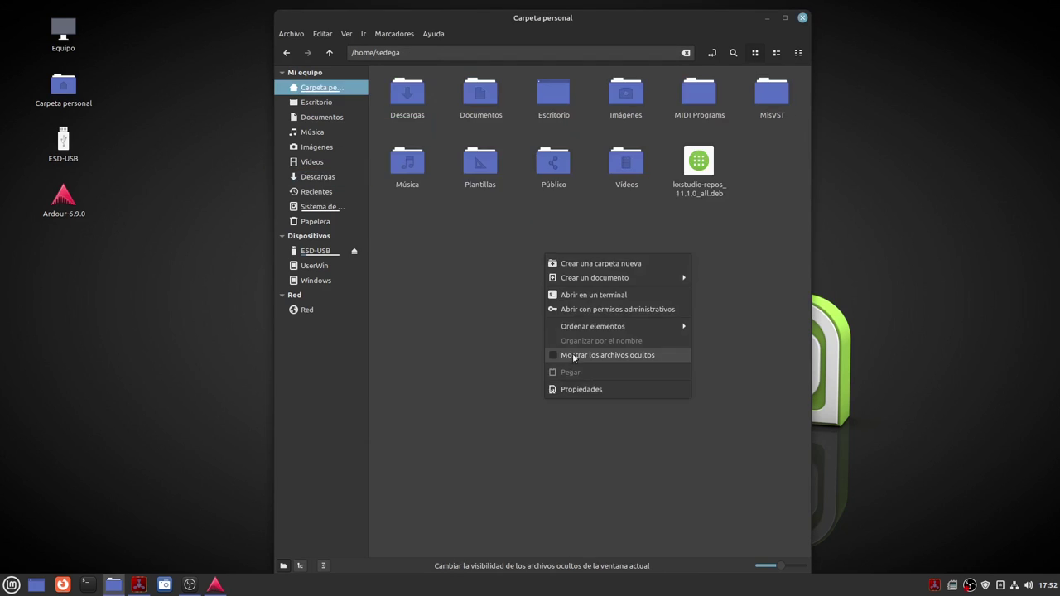
pyautogui.click(561, 357)
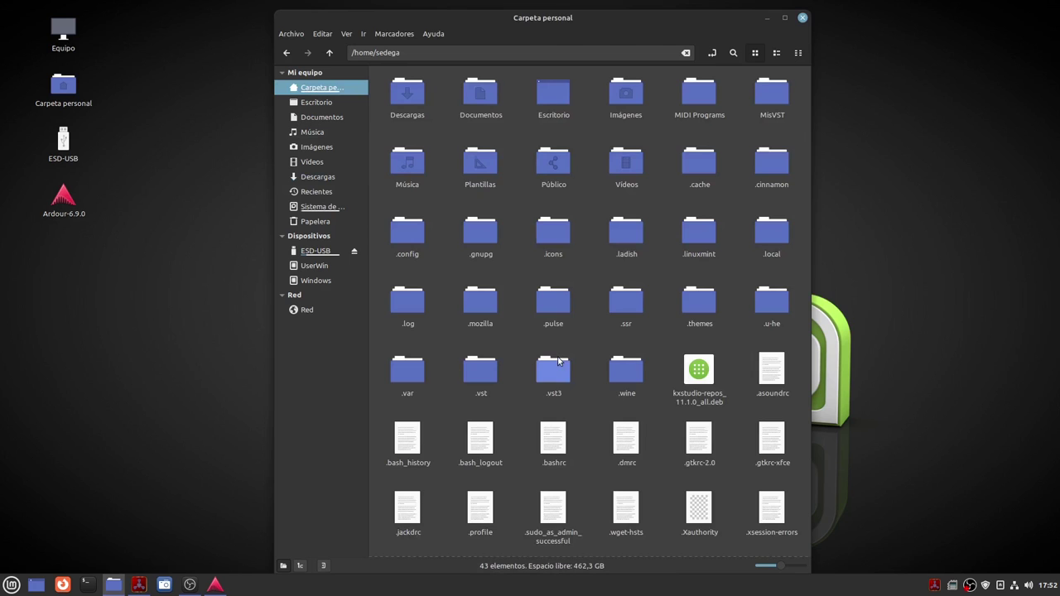
pyautogui.doubleClick(772, 303)
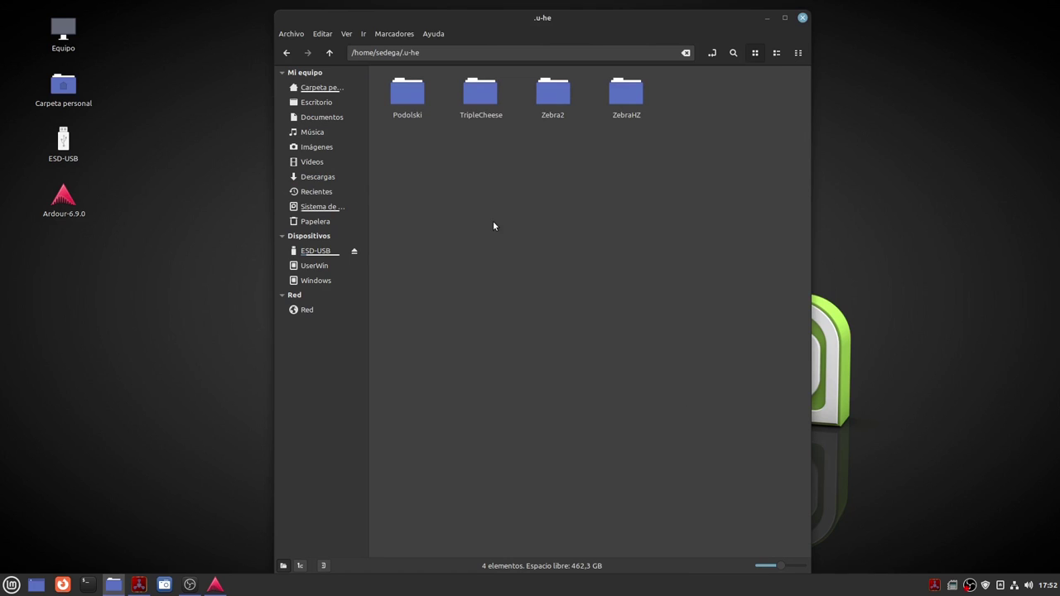
pyautogui.click(411, 99)
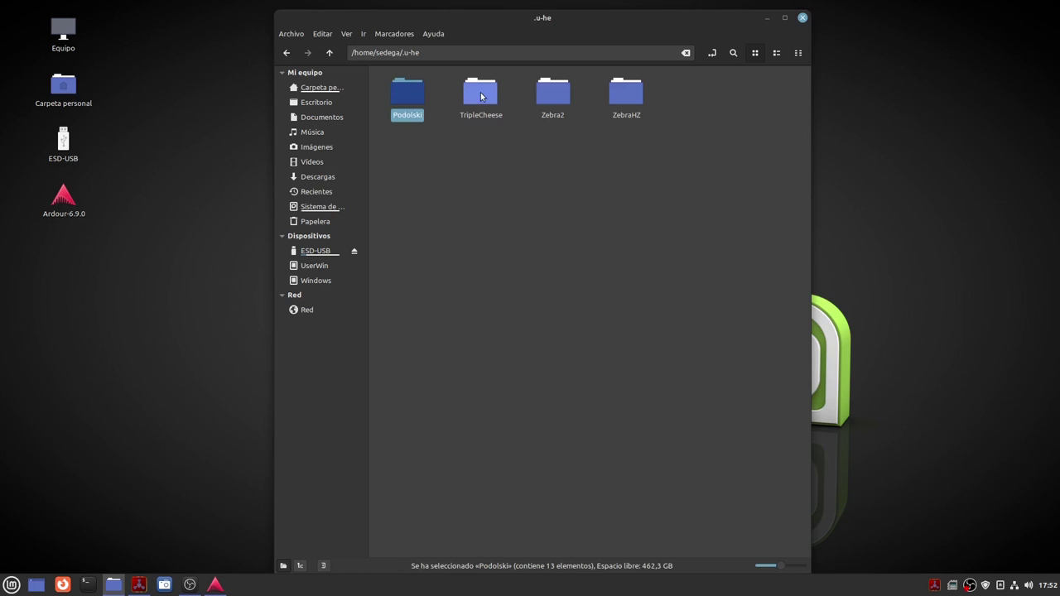
pyautogui.click(481, 97)
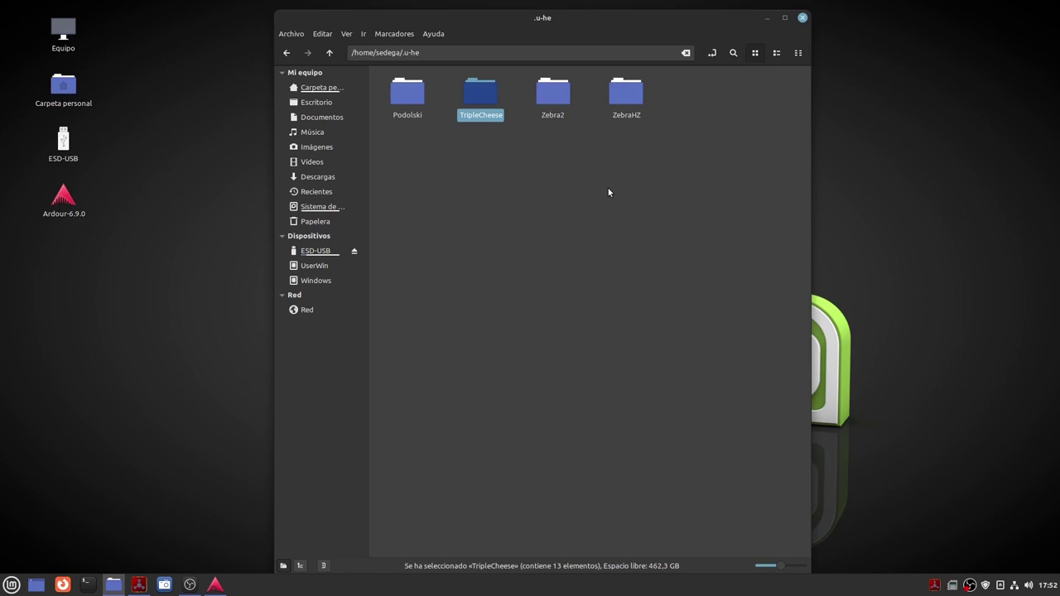
# Examine the Podolski presets stored in .u-he/Podolski/Presets/Podolski and close the file manager.
pyautogui.doubleClick(406, 94)
pyautogui.doubleClick(552, 93)
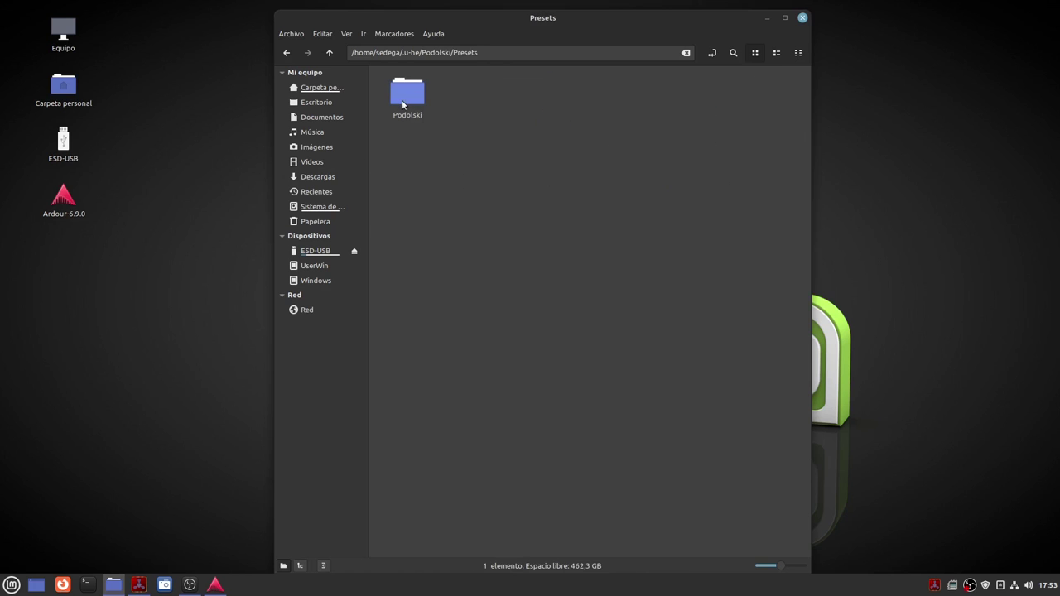
pyautogui.doubleClick(406, 98)
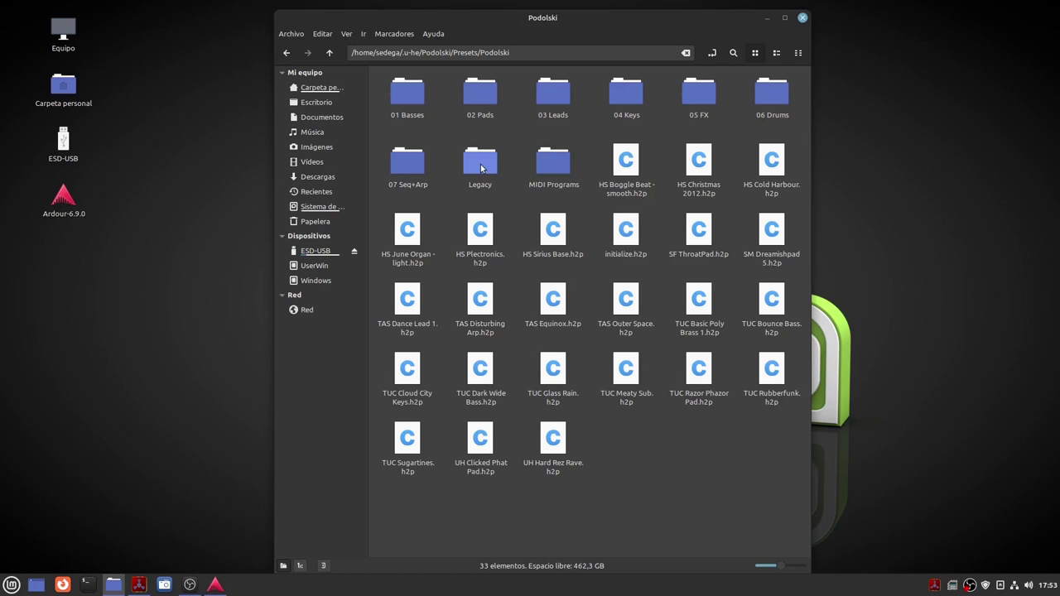
pyautogui.click(801, 18)
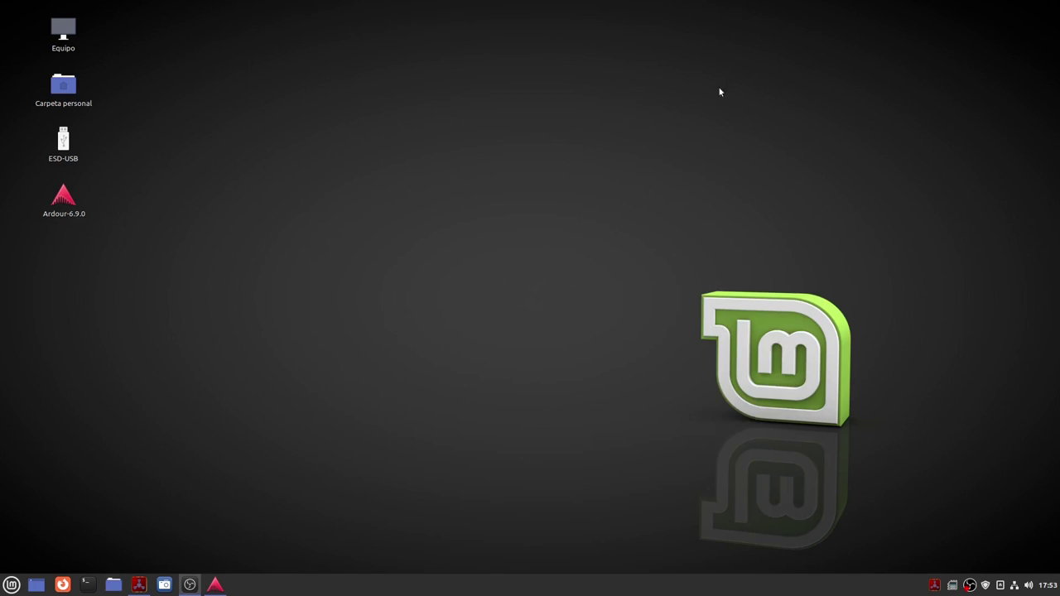
pyautogui.click(64, 199)
pyautogui.click(260, 284)
pyautogui.click(27, 320)
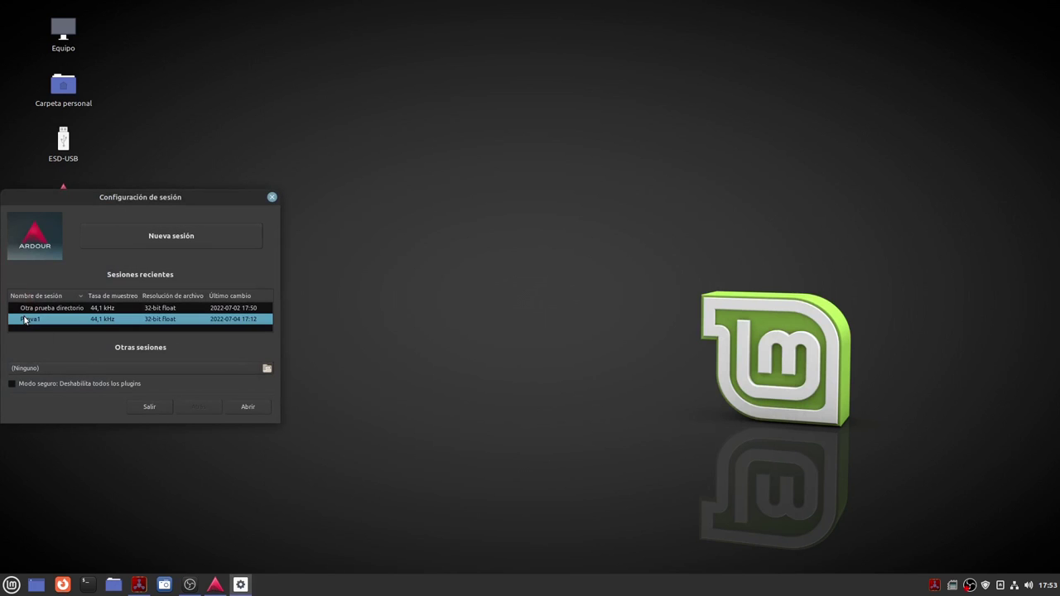
pyautogui.click(247, 406)
pyautogui.click(70, 350)
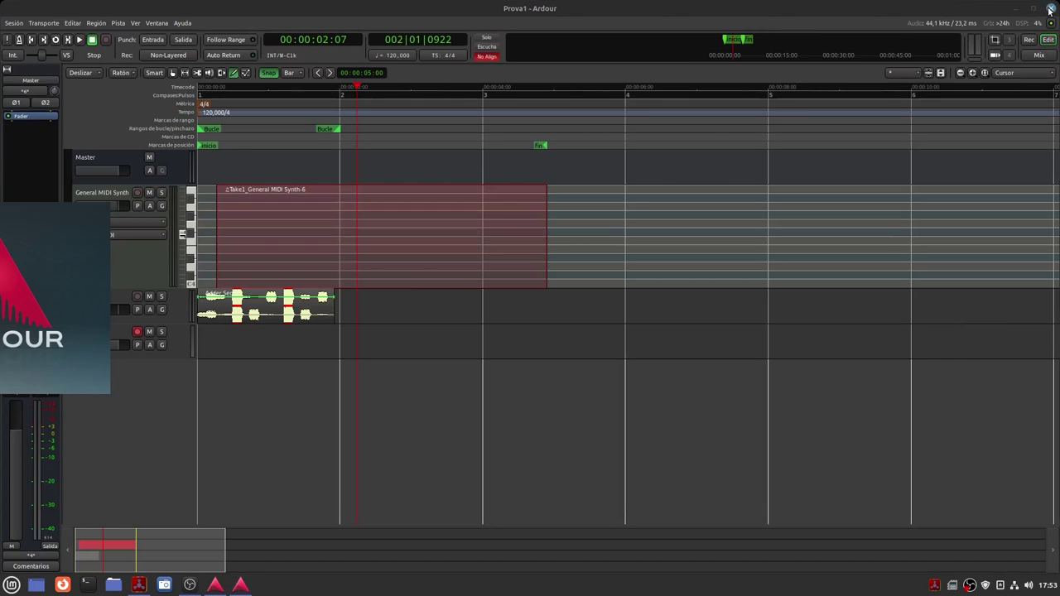
pyautogui.click(1051, 9)
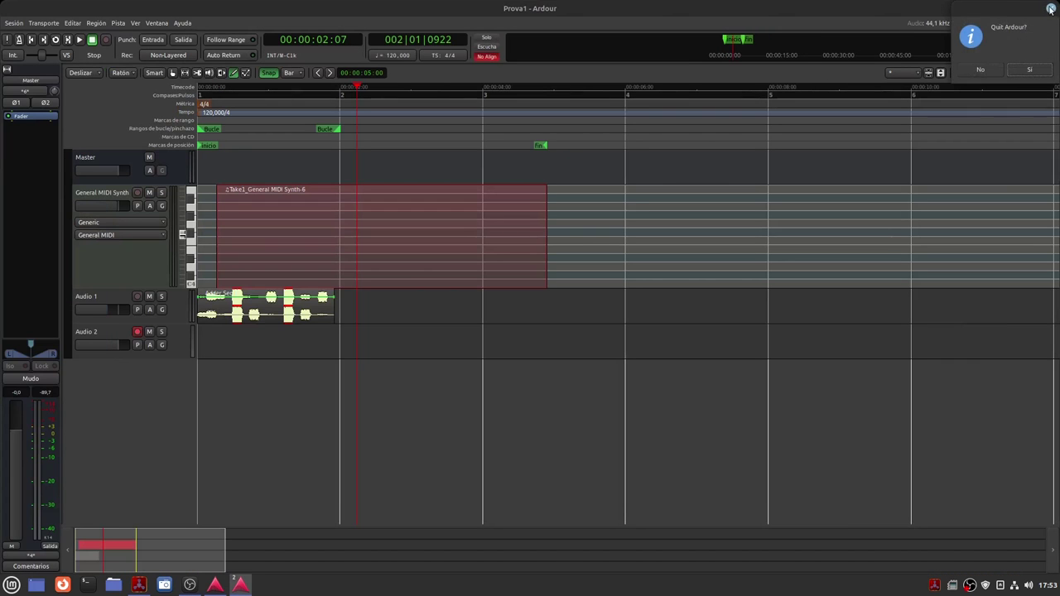
pyautogui.click(1029, 73)
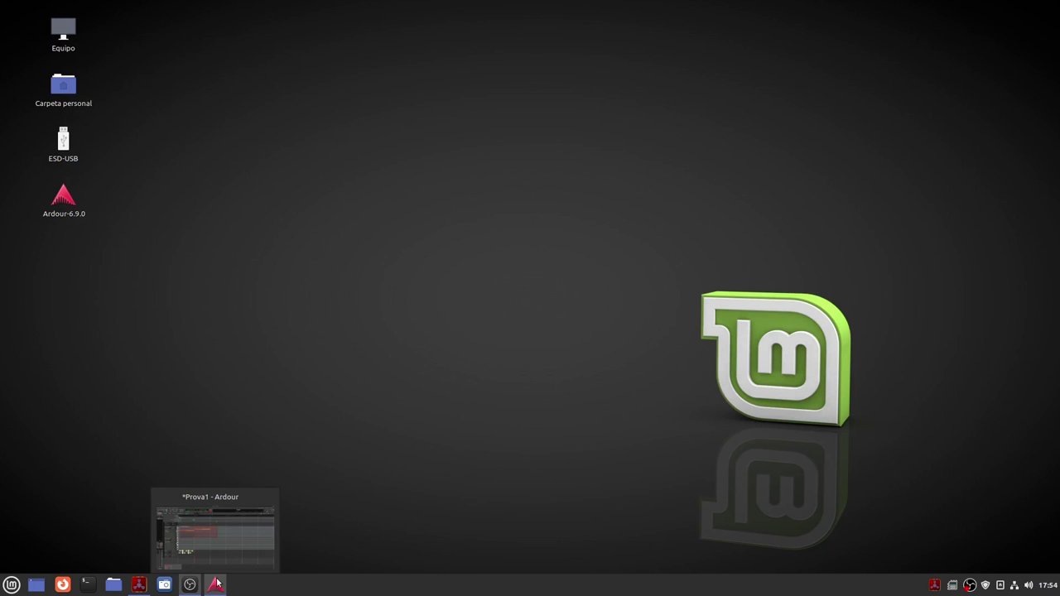
# Switch to the running Ardour session Prova1, open the Podolski plugin of the General MIDI Synth track and move its window below that track.
pyautogui.click(215, 584)
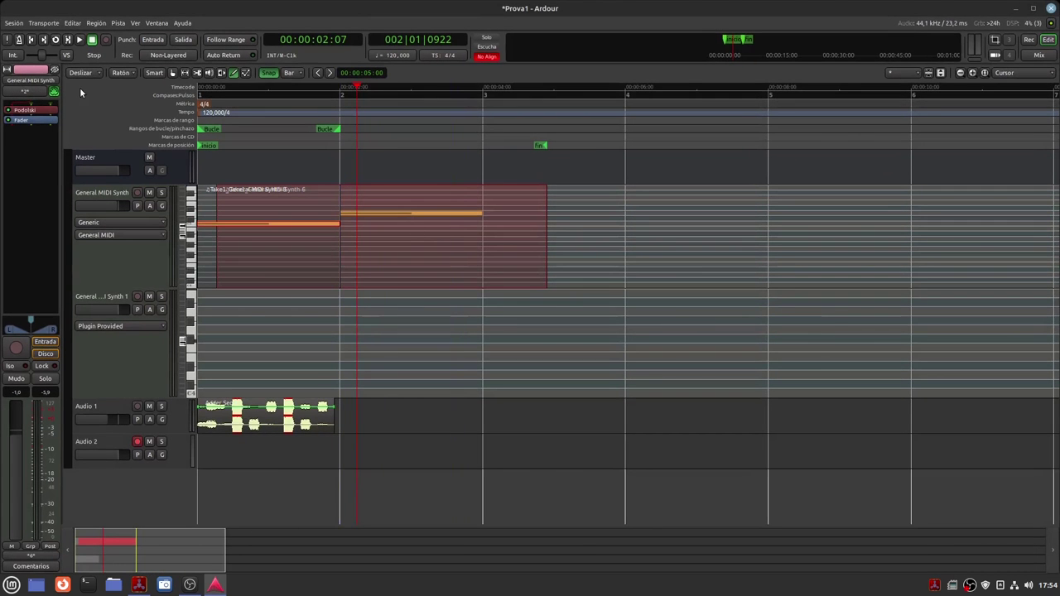
pyautogui.doubleClick(21, 111)
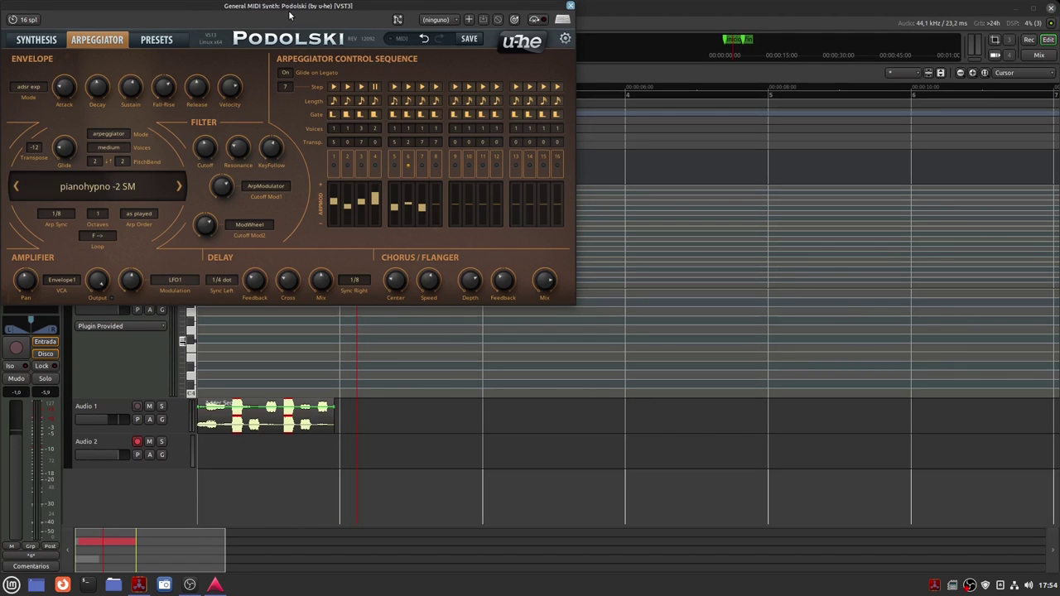
pyautogui.moveTo(290, 14); pyautogui.dragTo(236, 322)
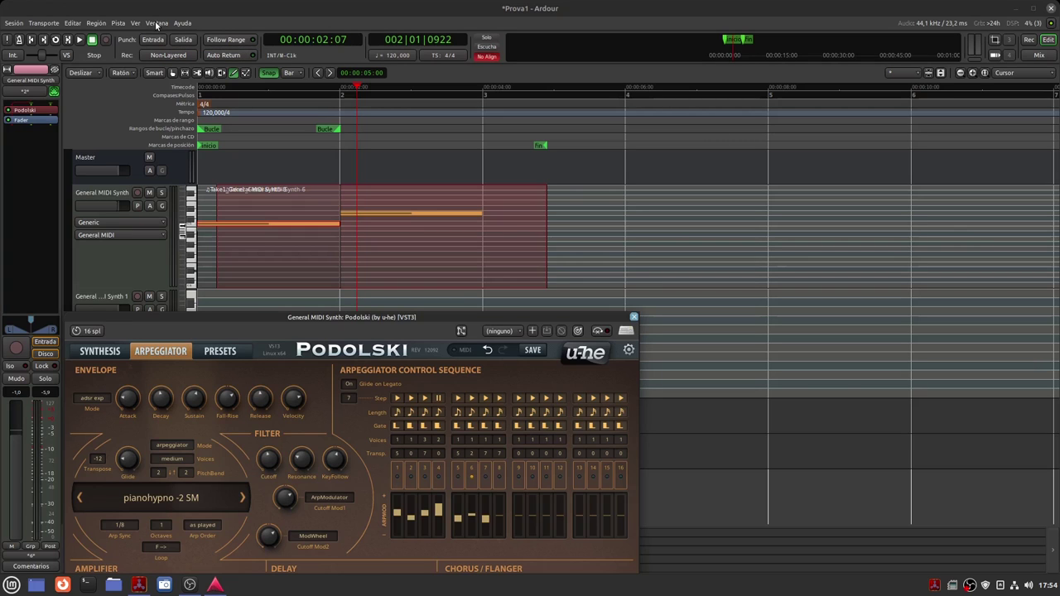
# Open the virtual MIDI keyboard and play notes such as C6 and C7 to audition Podolski's pianohypno -2 SM preset.
pyautogui.click(157, 24)
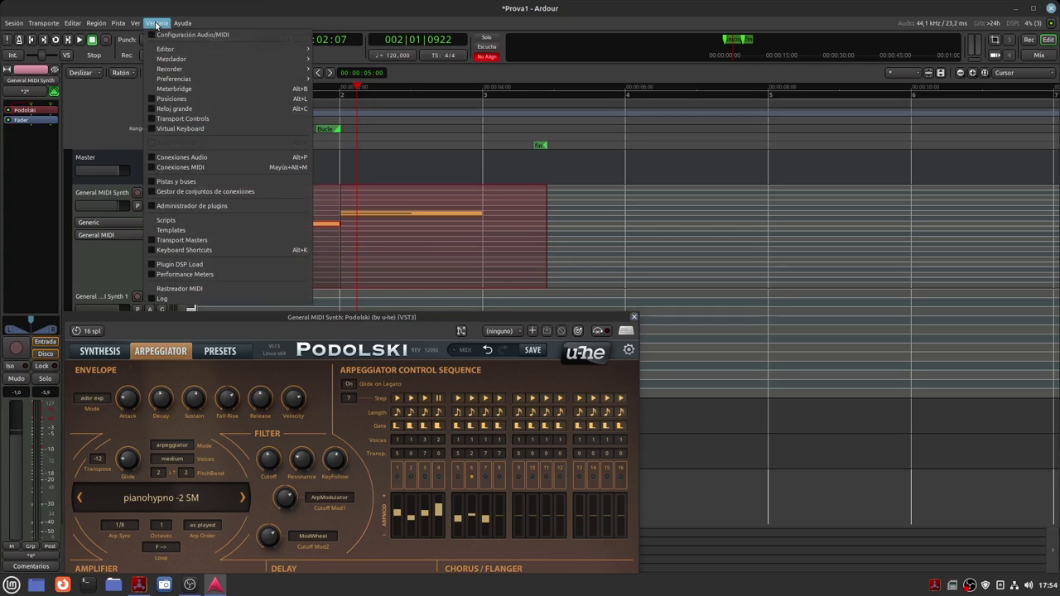
pyautogui.click(181, 128)
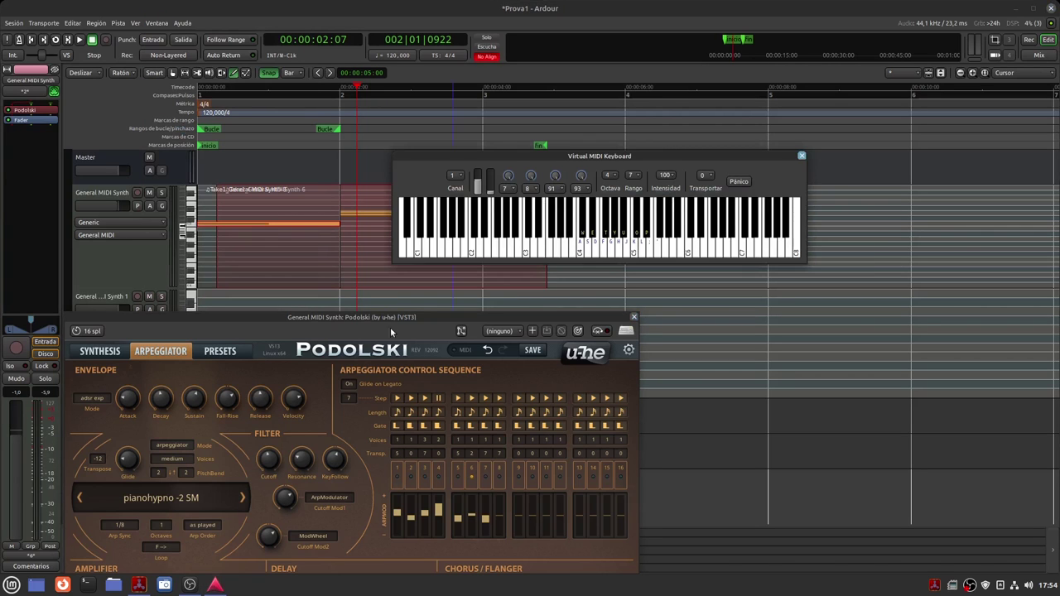
pyautogui.click(688, 255)
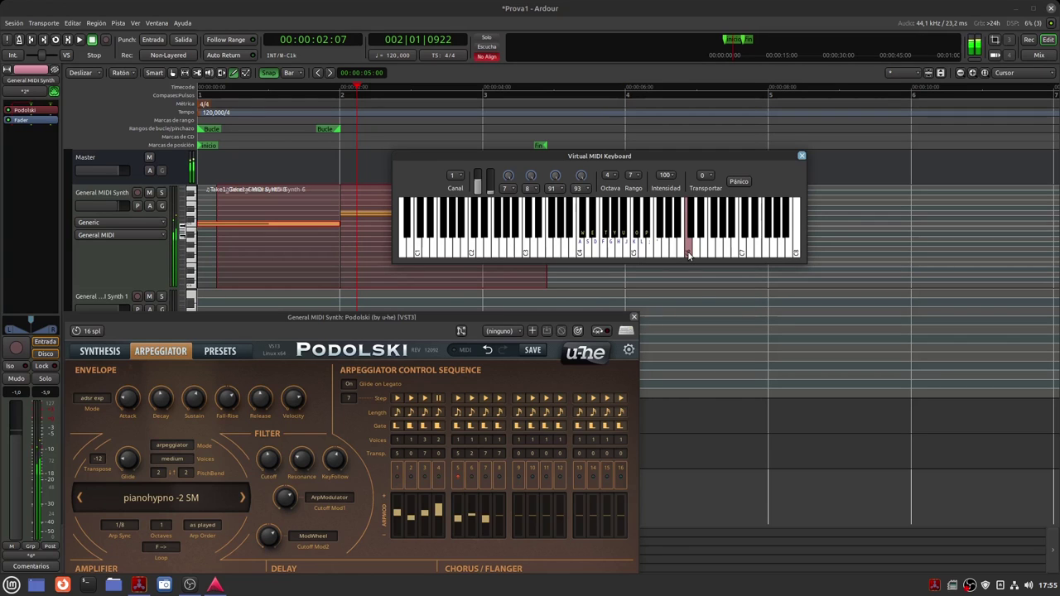
pyautogui.moveTo(688, 255); pyautogui.dragTo(689, 255)
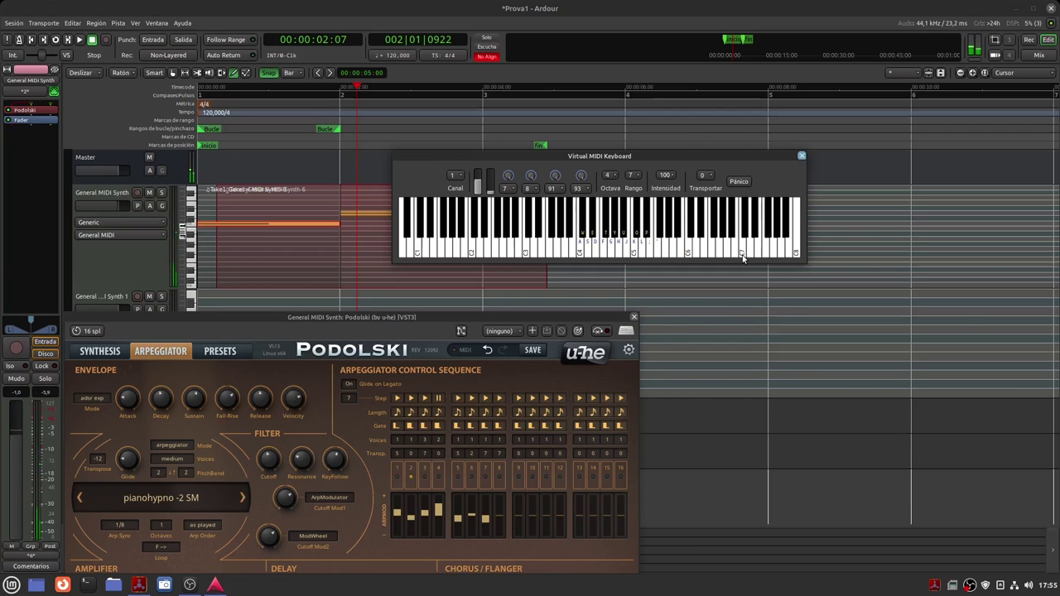
pyautogui.moveTo(742, 255); pyautogui.dragTo(742, 255)
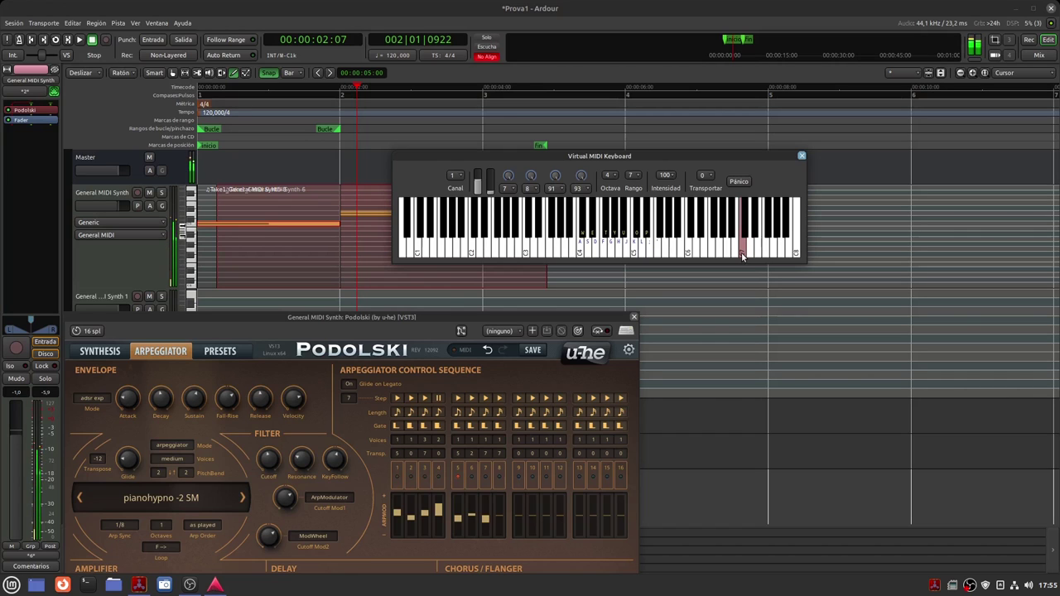
pyautogui.moveTo(742, 255); pyautogui.dragTo(615, 254)
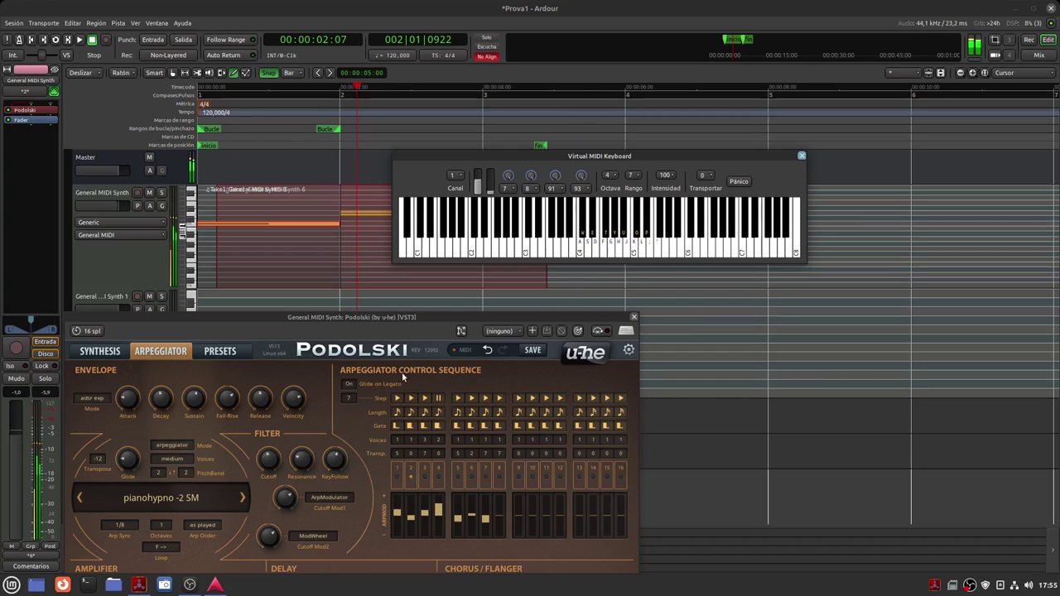
# Separate the Podolski and virtual keyboard windows so both are usable and open Podolski's preset browser.
pyautogui.moveTo(318, 316); pyautogui.dragTo(332, 81)
pyautogui.moveTo(577, 153); pyautogui.dragTo(746, 252)
pyautogui.moveTo(776, 285); pyautogui.dragTo(815, 433)
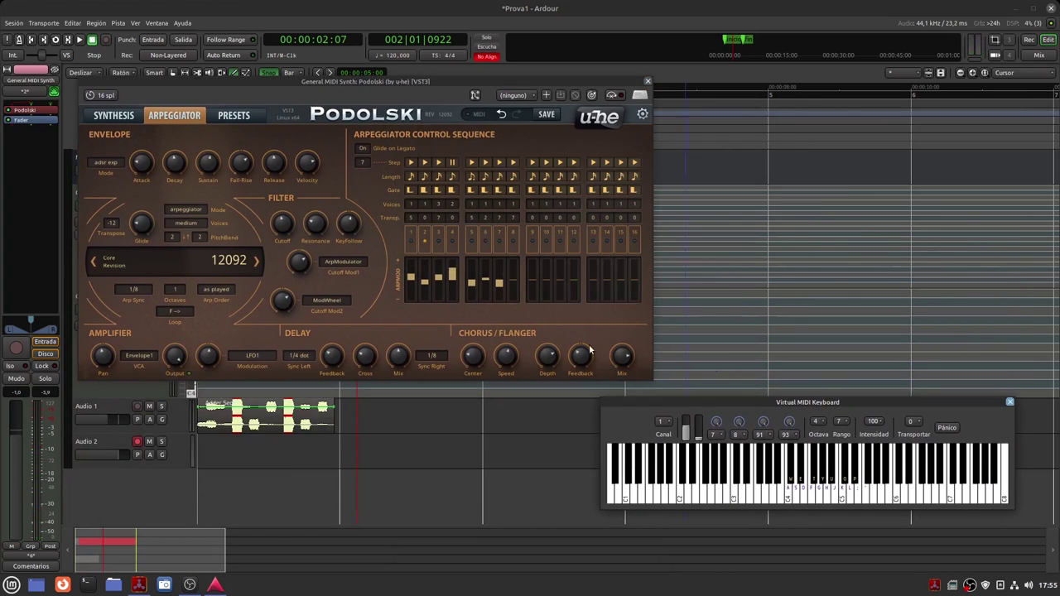
pyautogui.click(234, 119)
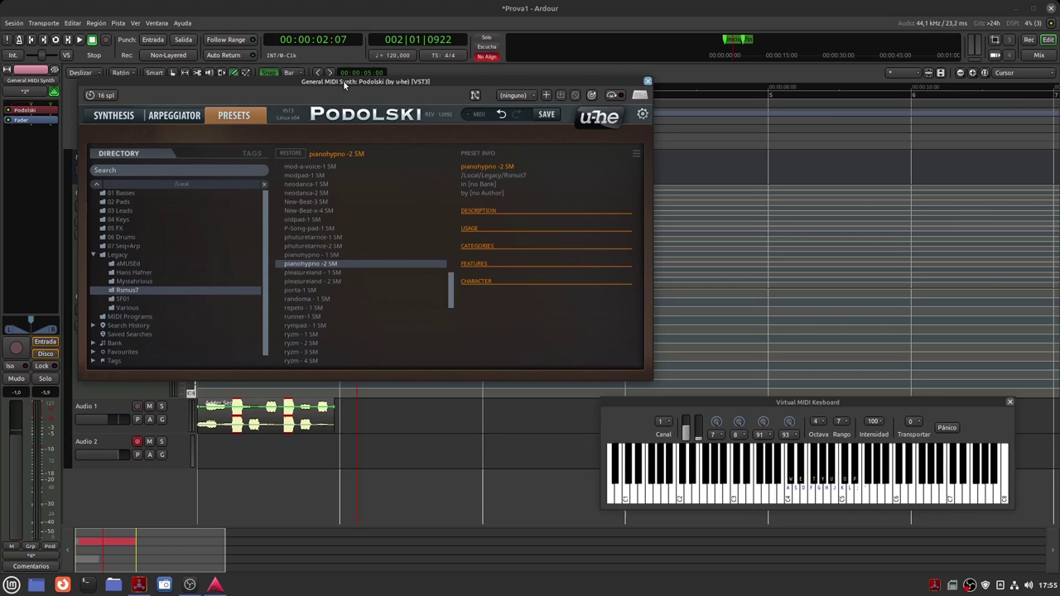
pyautogui.moveTo(344, 82); pyautogui.dragTo(291, 272)
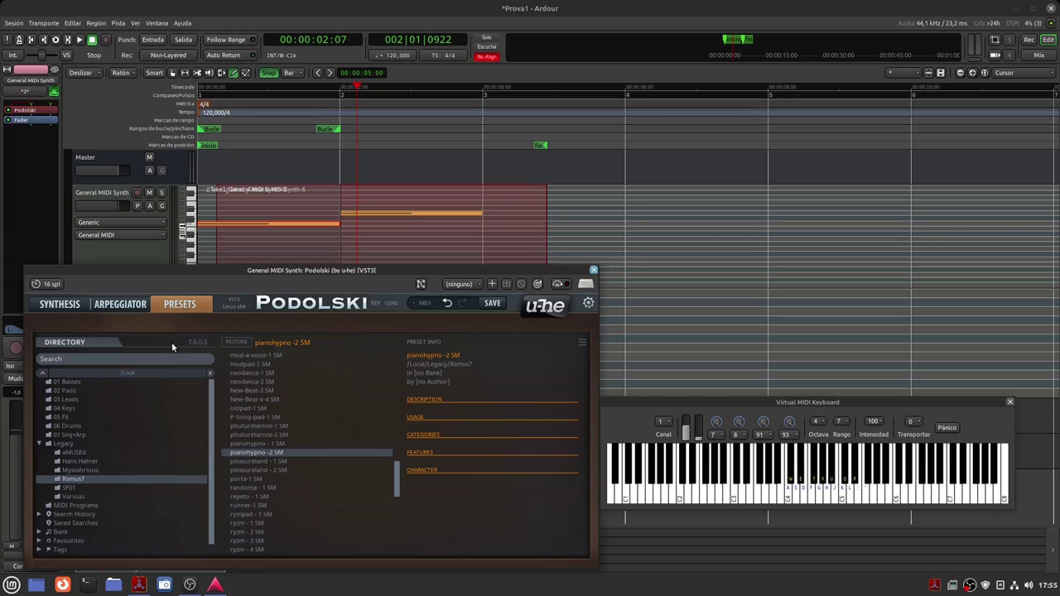
# Load the TUC Lark Lead preset from the 03 Leads folder and show Podolski's synthesis controls.
pyautogui.click(65, 400)
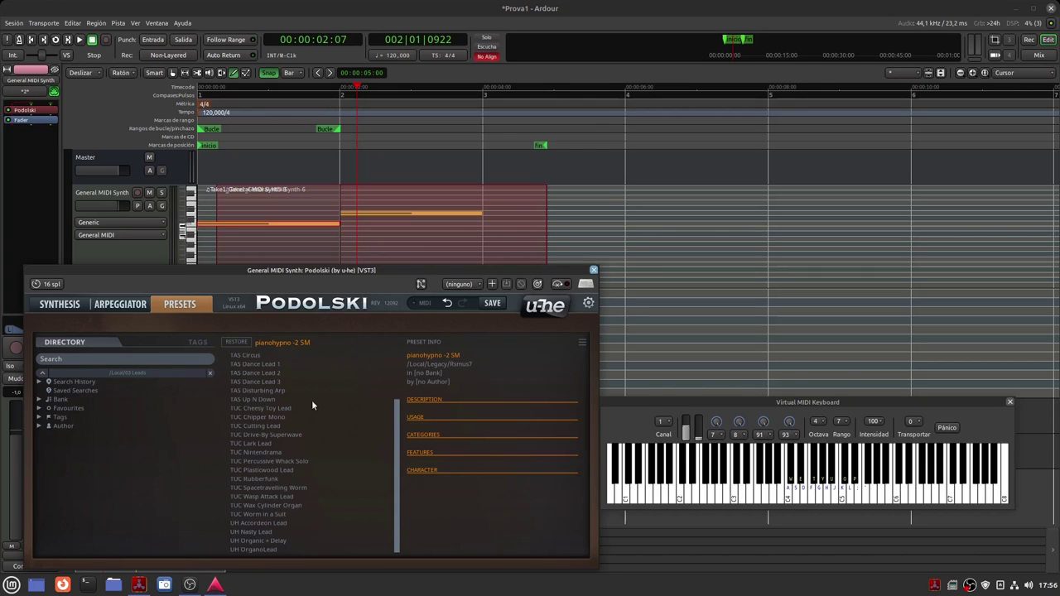
pyautogui.click(254, 443)
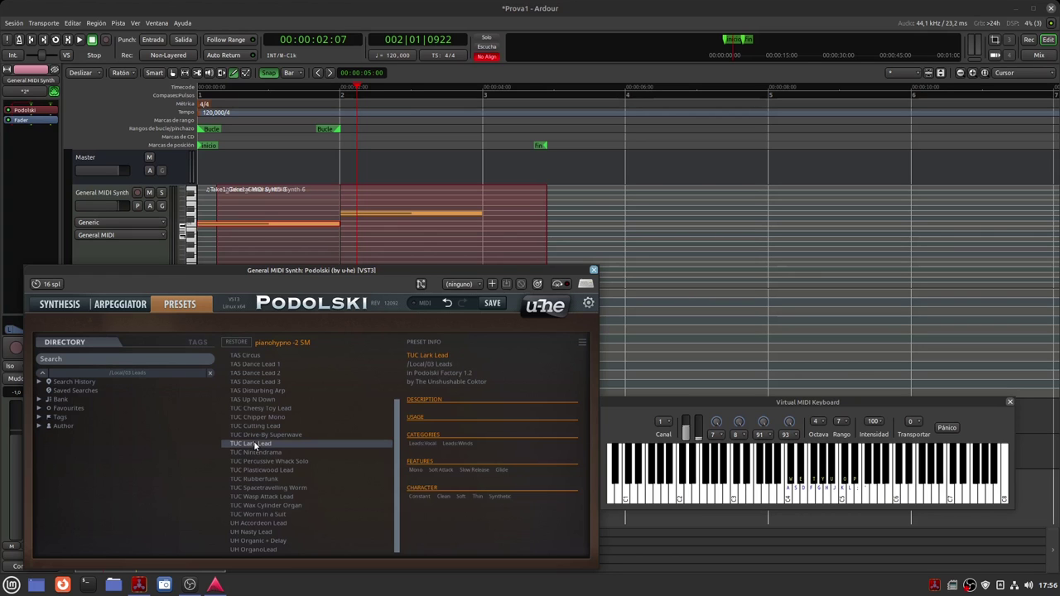
pyautogui.click(60, 304)
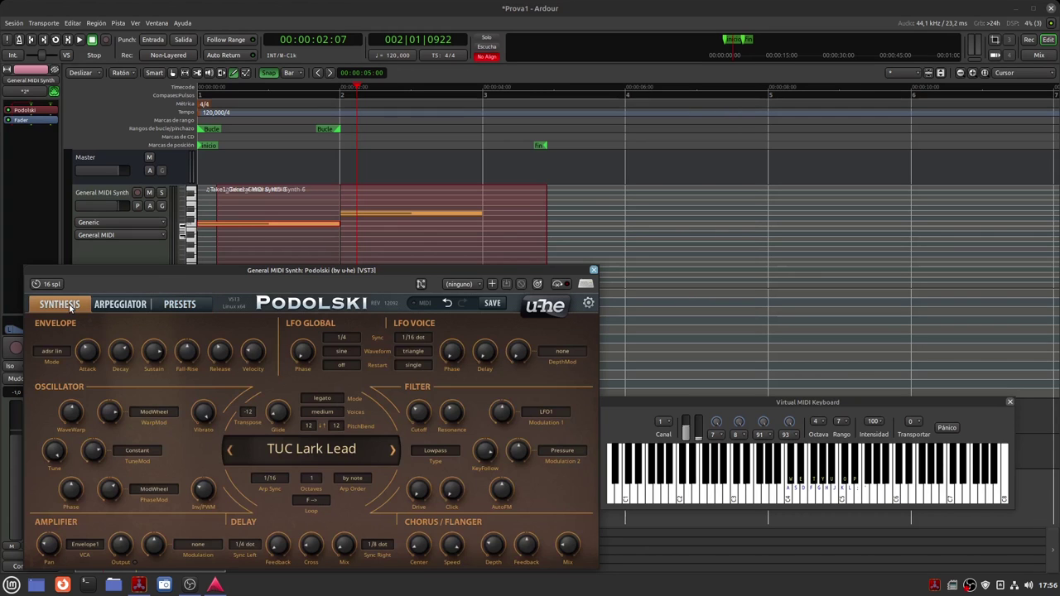
# Place the virtual MIDI keyboard above the Podolski window and play notes around C6 and C5 to audition TUC Lark Lead.
pyautogui.moveTo(718, 401); pyautogui.dragTo(706, 127)
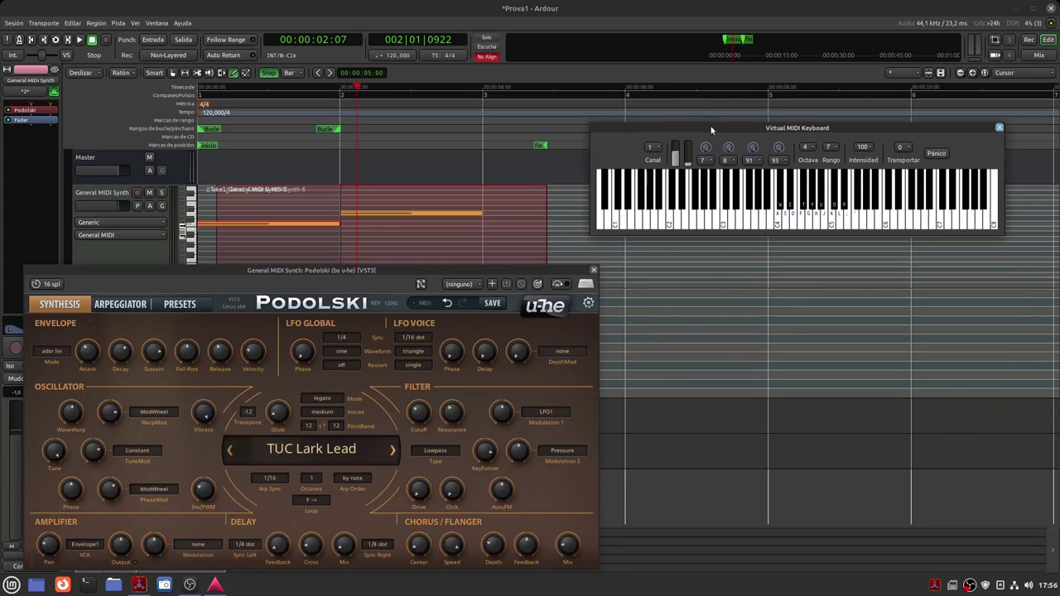
pyautogui.click(886, 230)
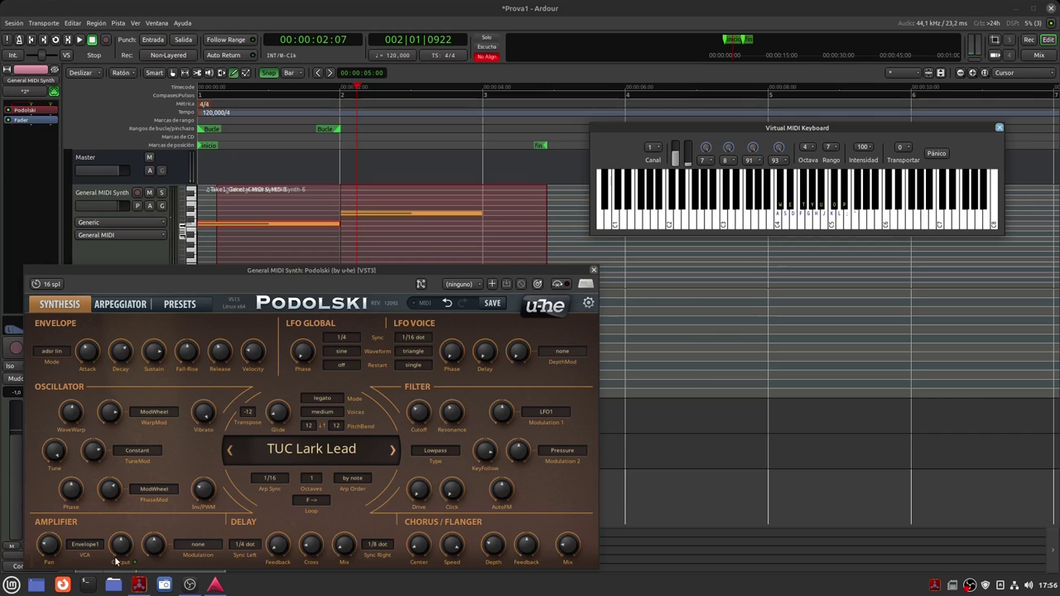
pyautogui.click(833, 224)
pyautogui.moveTo(834, 230); pyautogui.dragTo(805, 228)
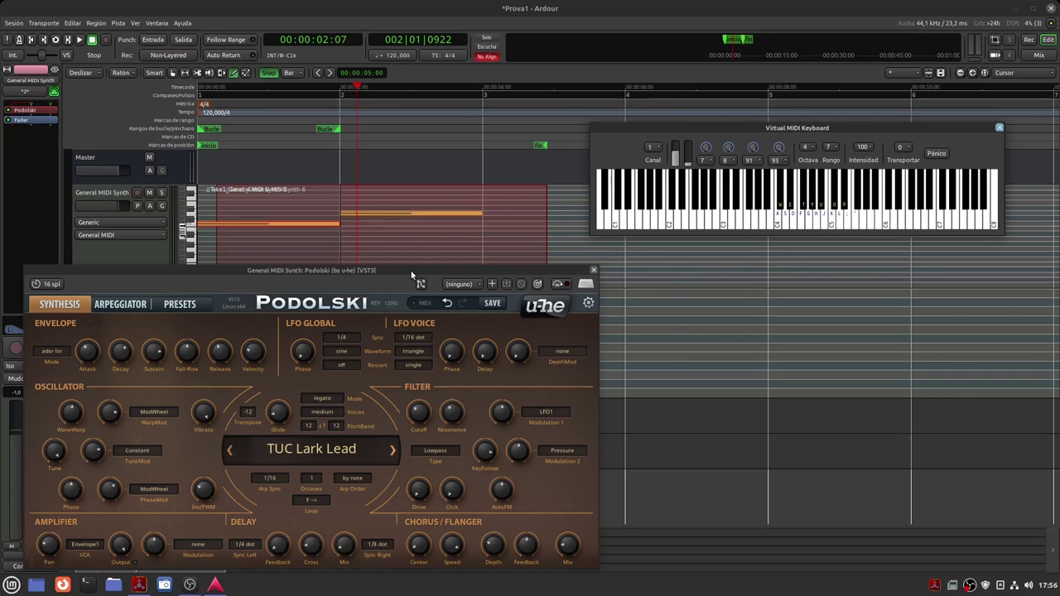
# Select the General MIDI Synth 1 track and close the Podolski and virtual MIDI keyboard windows.
pyautogui.moveTo(411, 274); pyautogui.dragTo(726, 187)
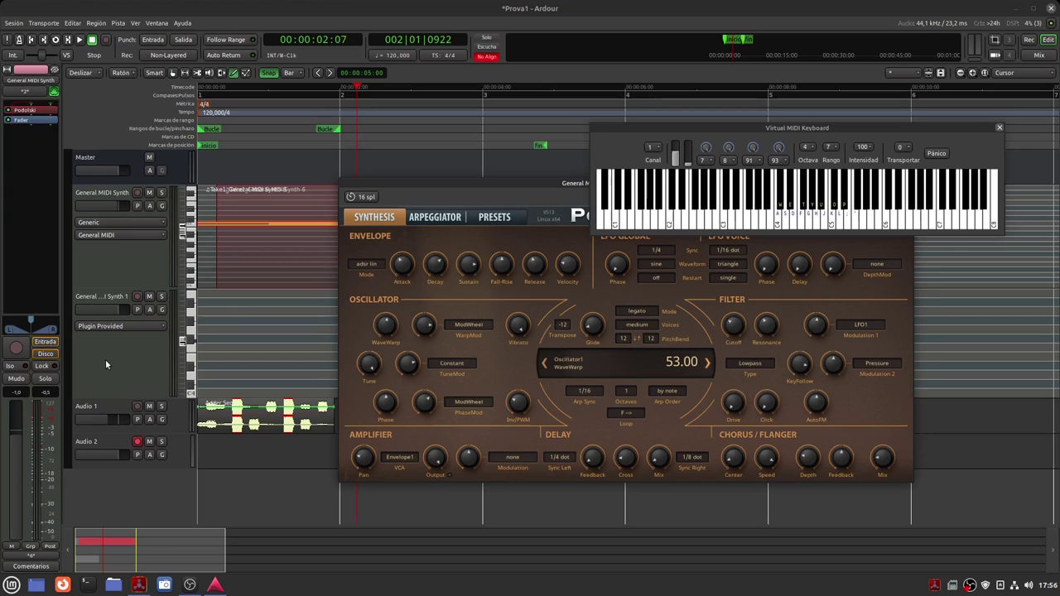
pyautogui.click(135, 365)
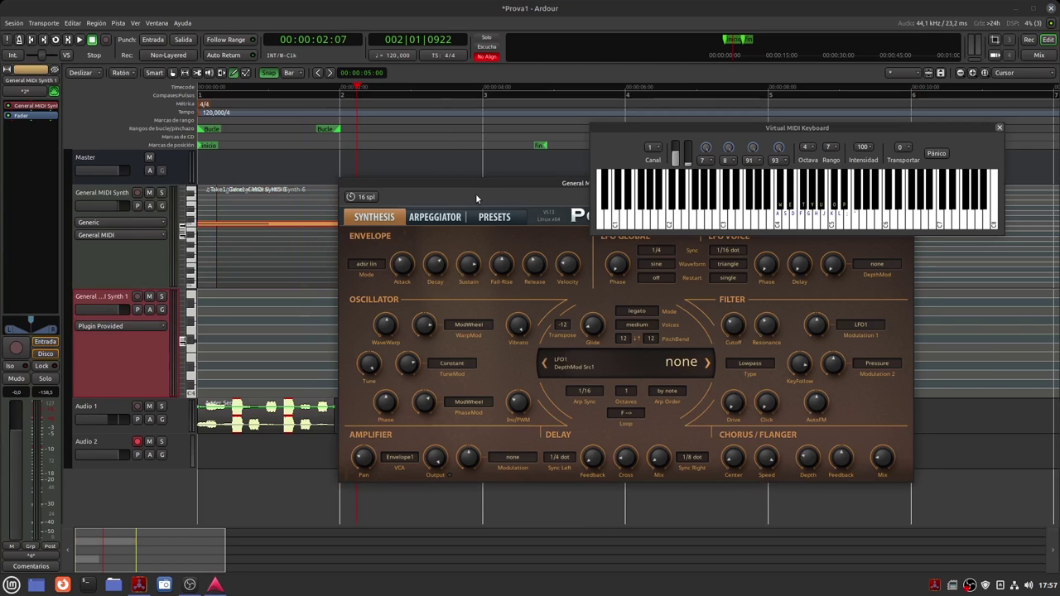
pyautogui.moveTo(468, 178); pyautogui.dragTo(274, 21)
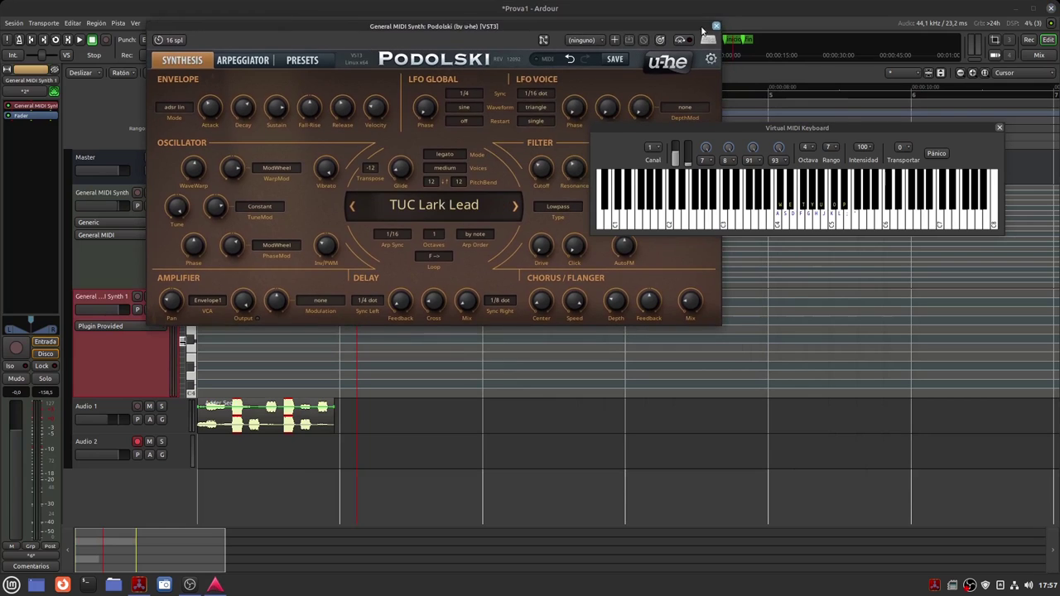
pyautogui.click(716, 26)
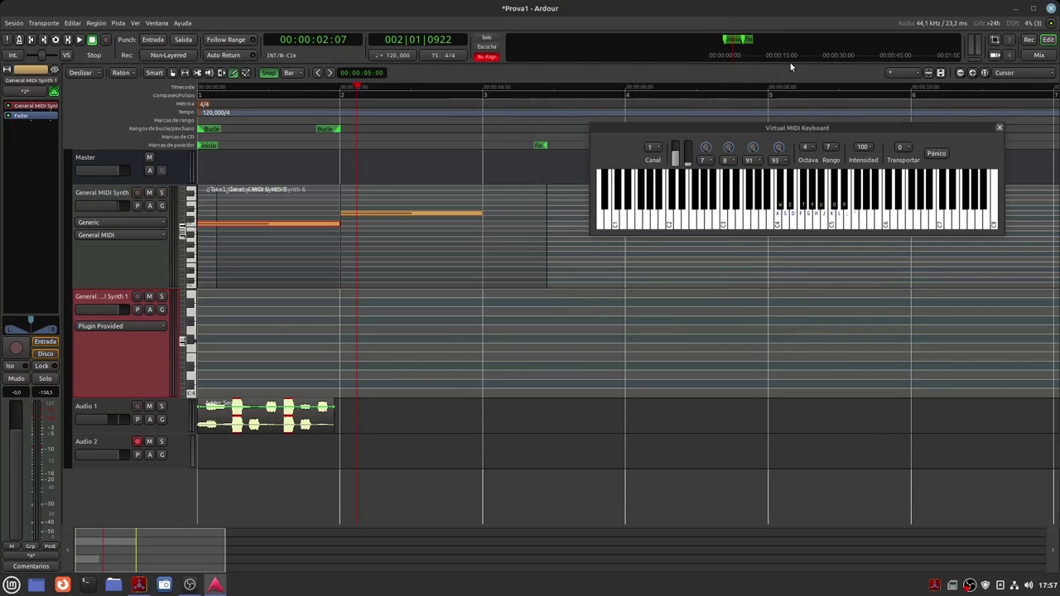
pyautogui.click(1000, 129)
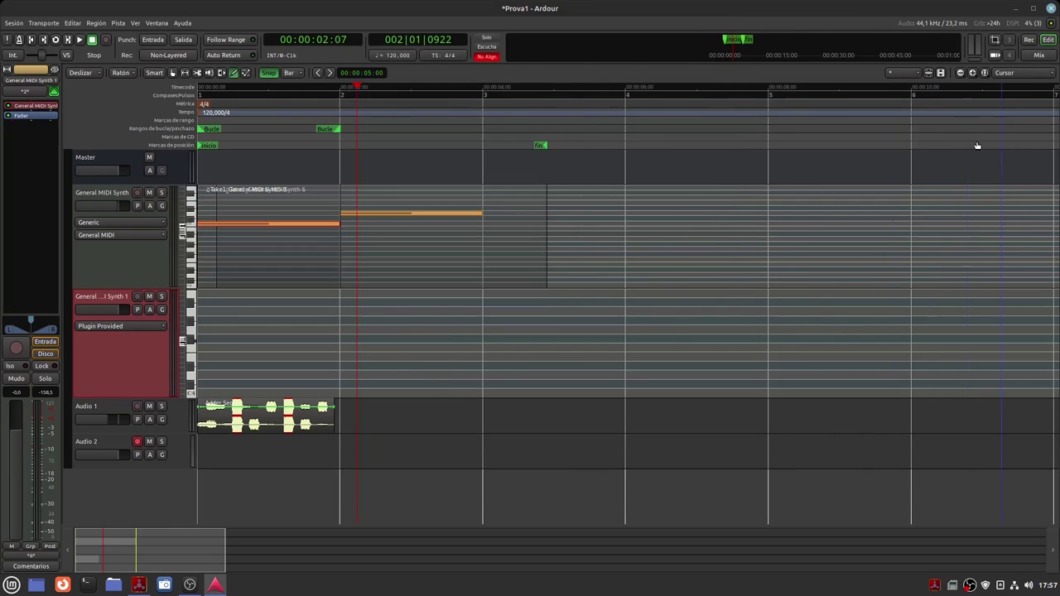
# Open the patch selector for the General MIDI Synth 1 track and place it over the middle of the editor.
pyautogui.rightClick(136, 361)
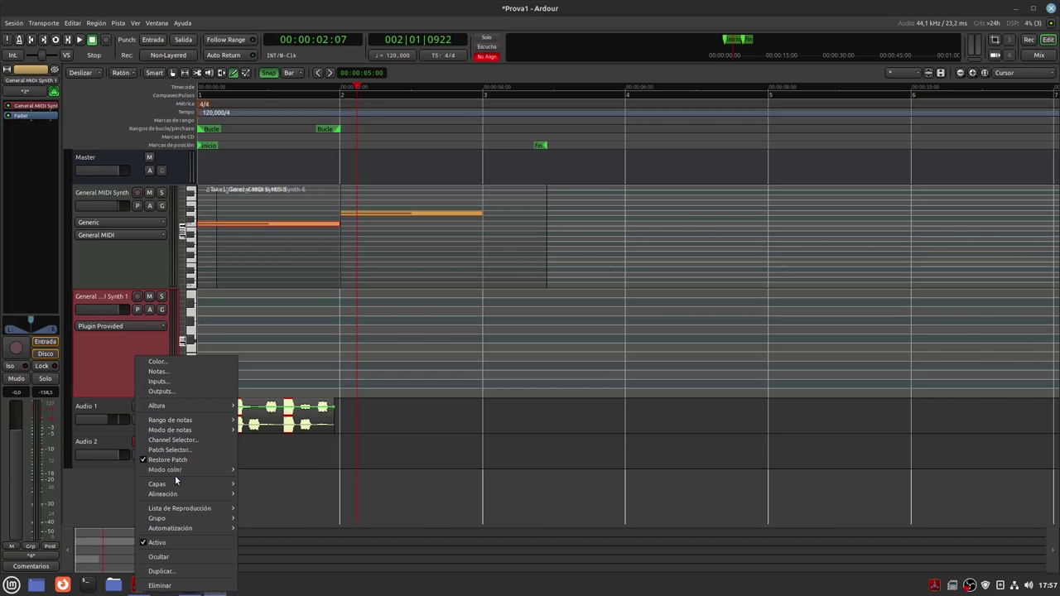
pyautogui.click(170, 449)
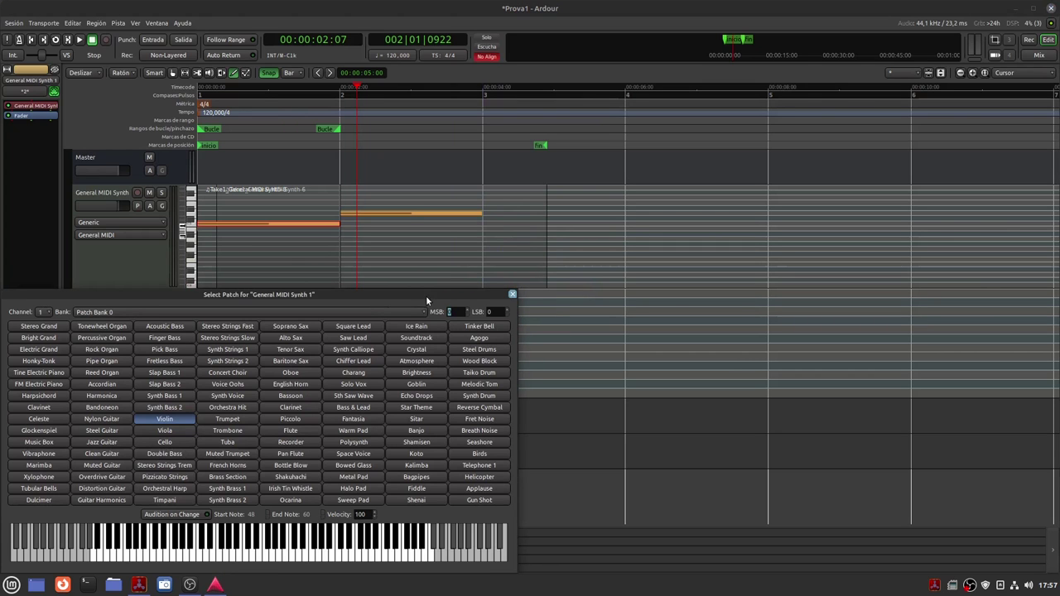
pyautogui.moveTo(425, 296); pyautogui.dragTo(652, 233)
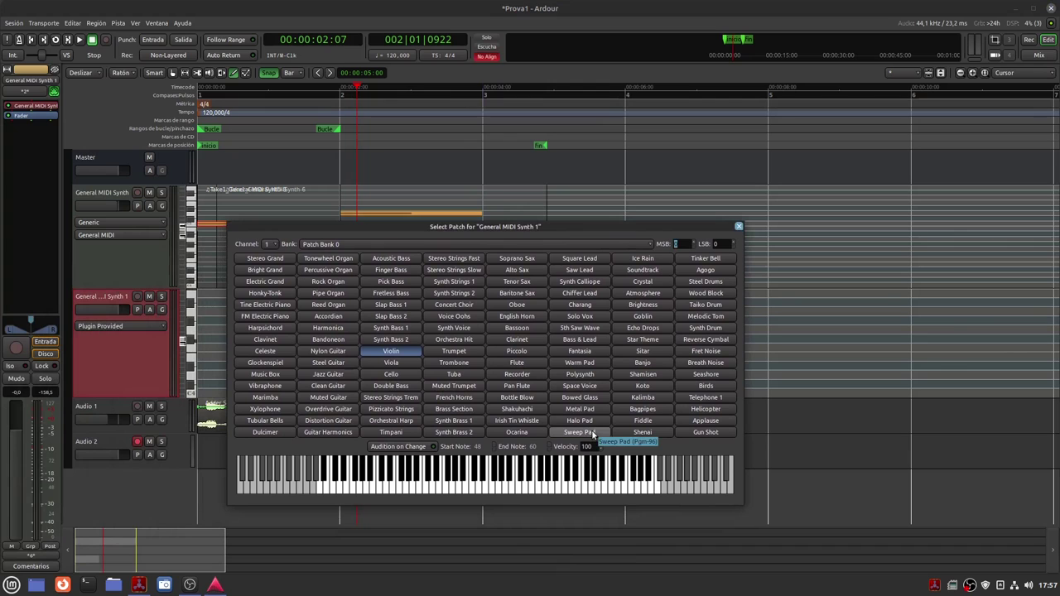
# Examine the output connections of the General MIDI Synth 1 track, closing the routing window after viewing.
pyautogui.rightClick(120, 367)
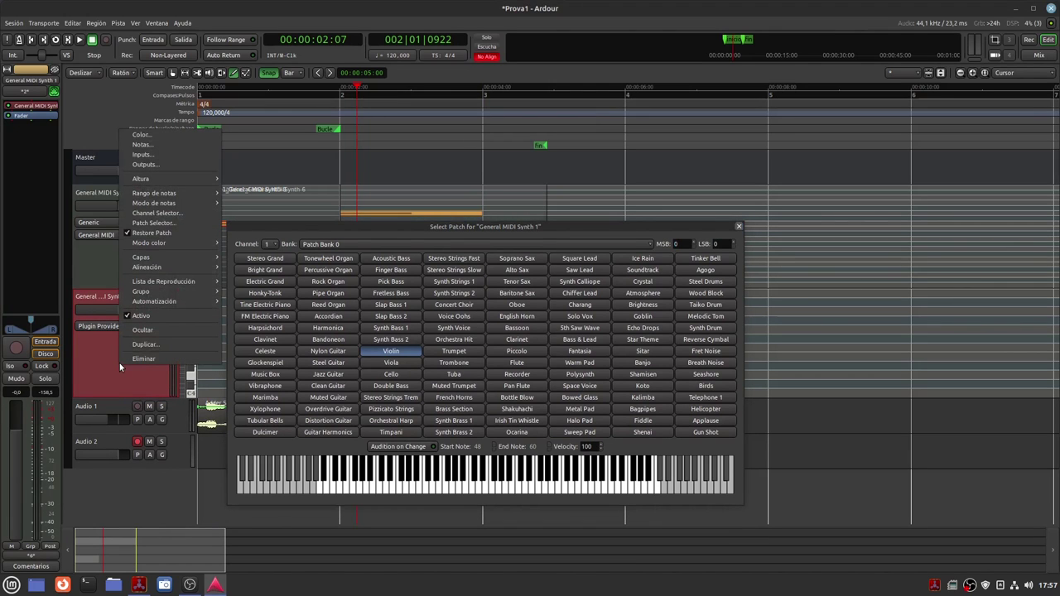
pyautogui.click(181, 165)
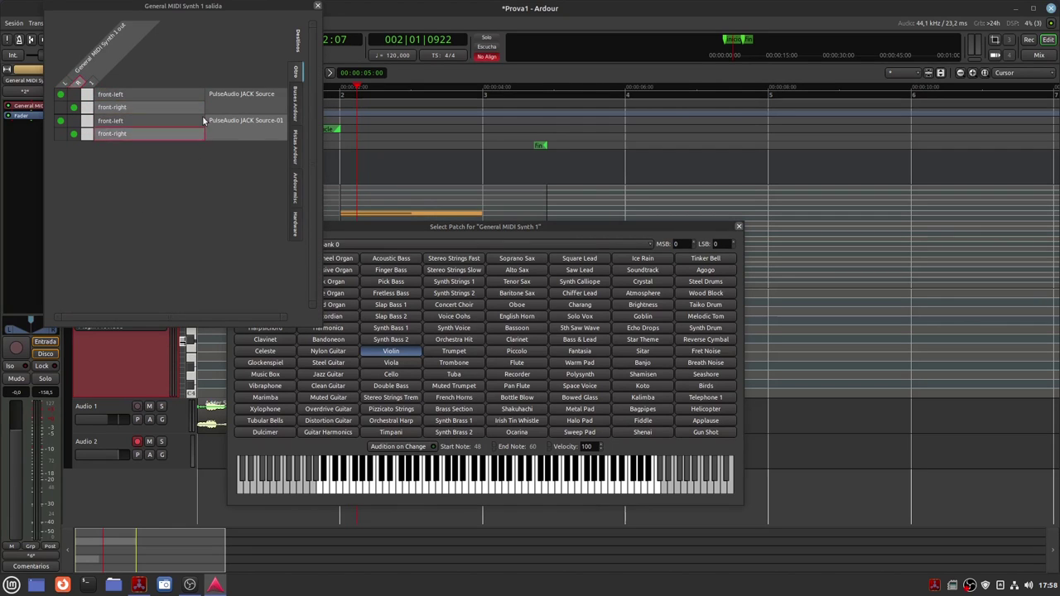
pyautogui.click(317, 6)
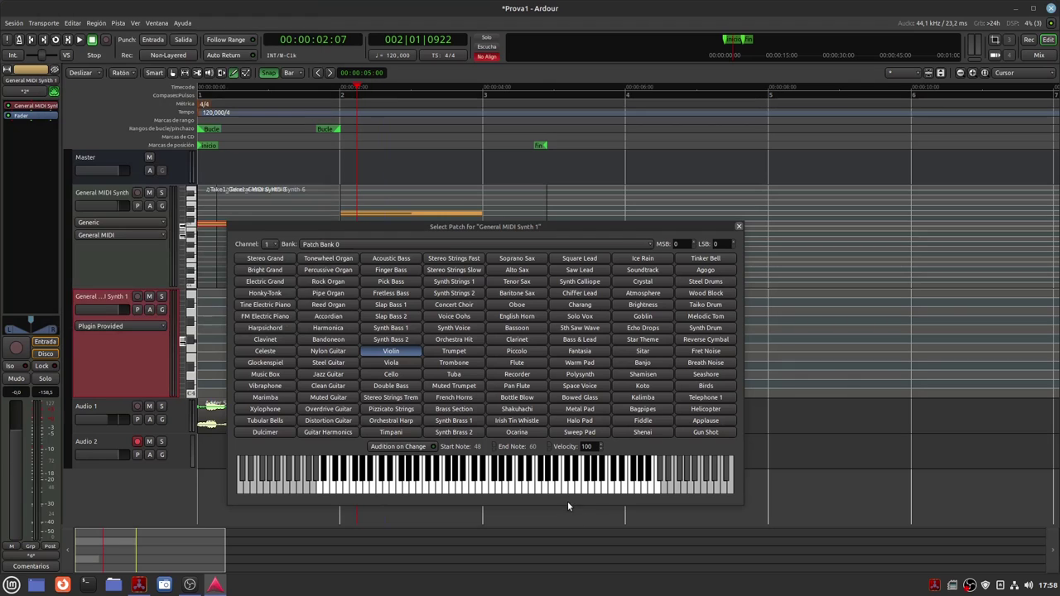
pyautogui.rightClick(143, 355)
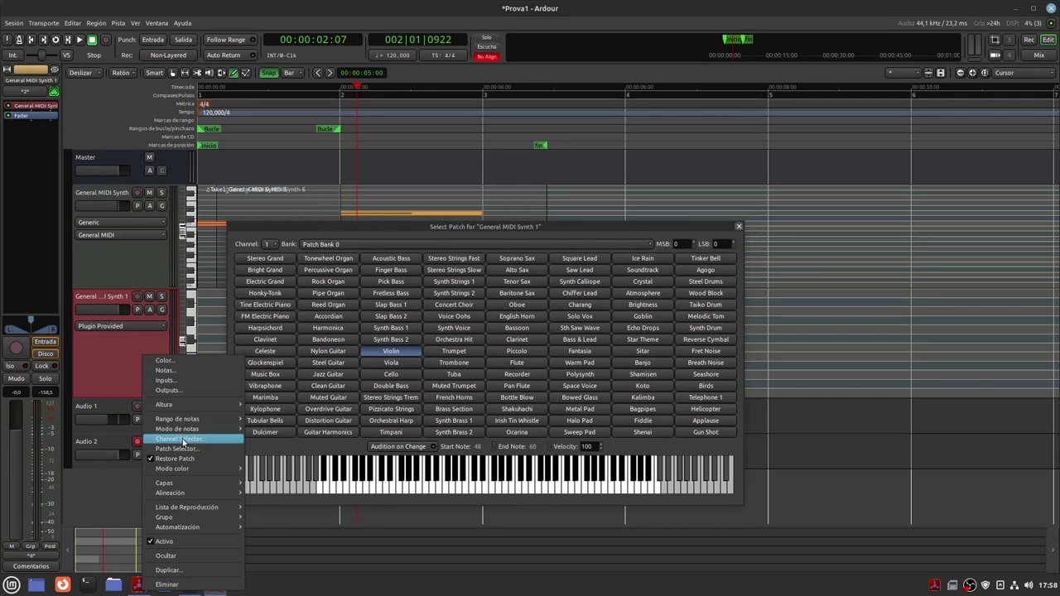
pyautogui.click(173, 391)
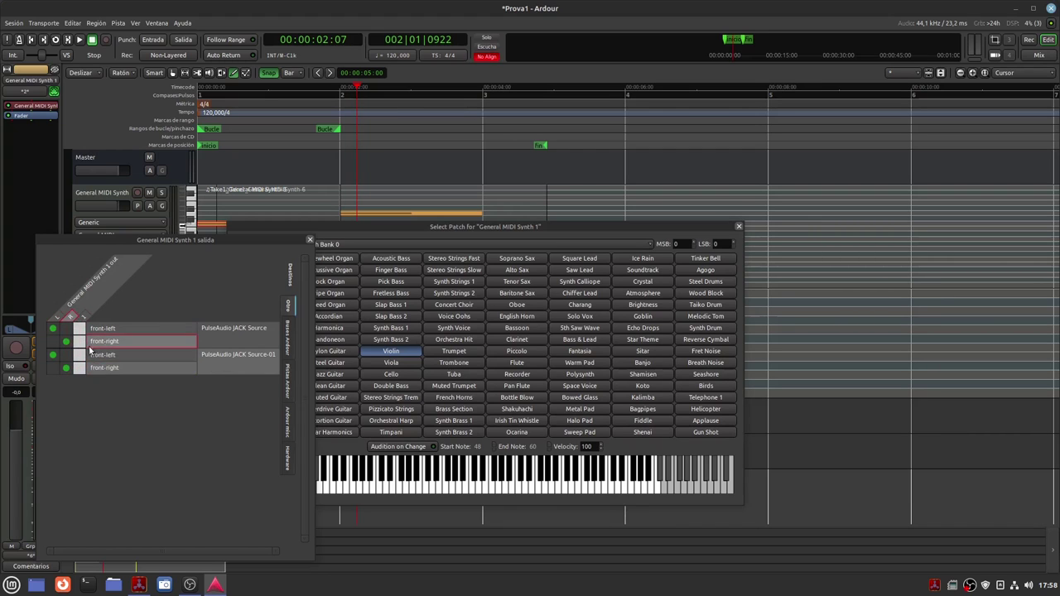
pyautogui.click(309, 239)
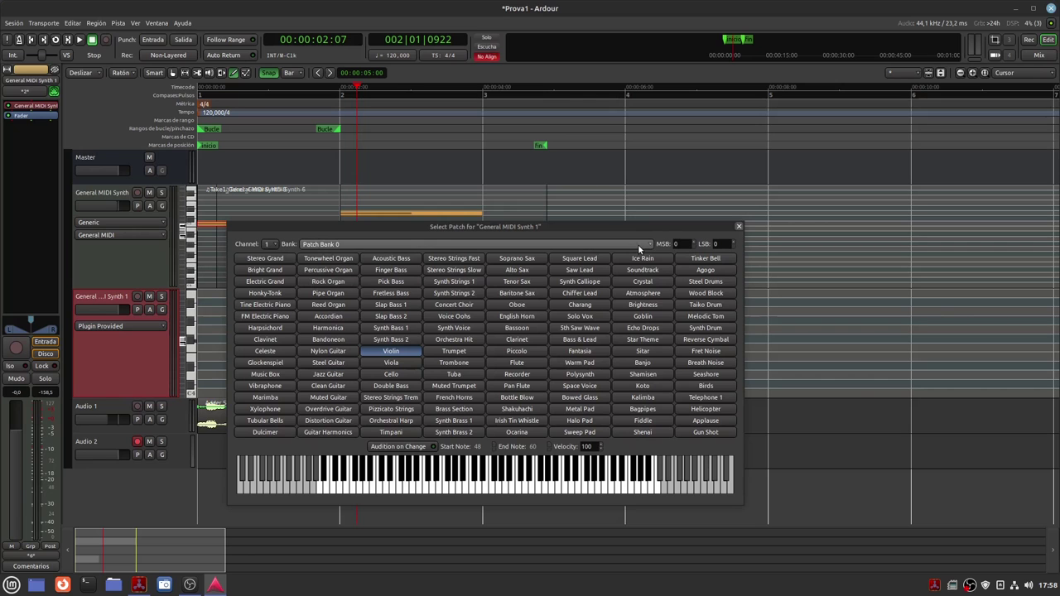
# Move the patch selector clear of the tracks and audition the Violin patch with virtual MIDI keyboard notes between C6 and C4.
pyautogui.moveTo(577, 225); pyautogui.dragTo(772, 125)
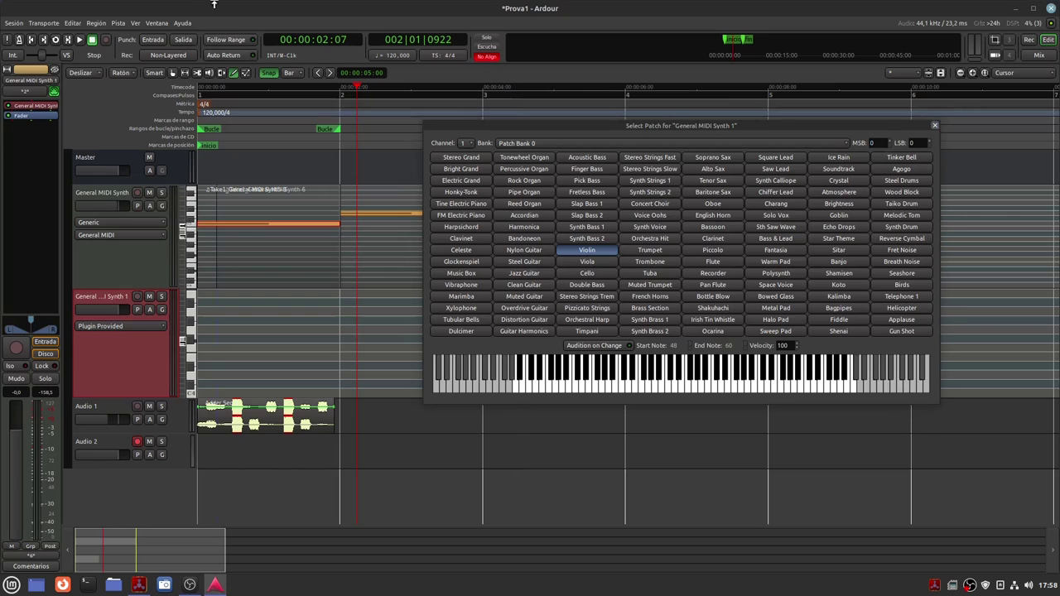
pyautogui.click(155, 23)
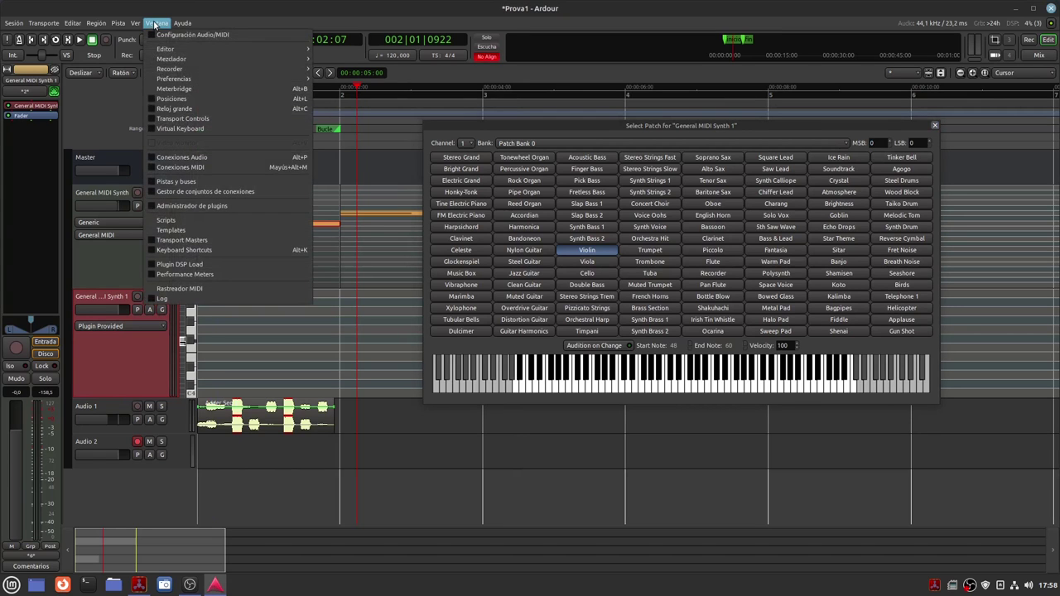
pyautogui.click(191, 130)
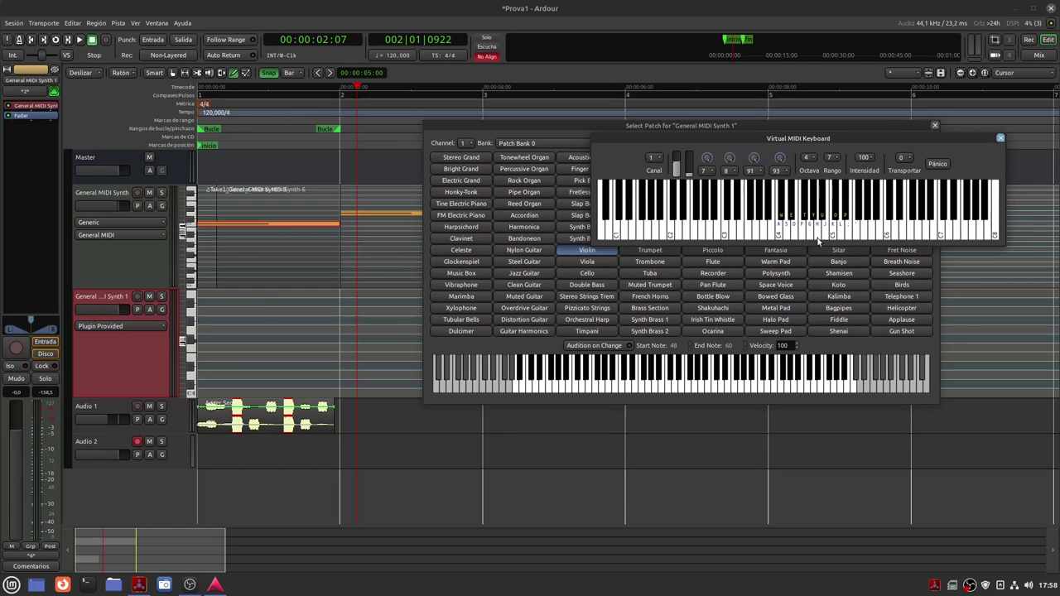
pyautogui.moveTo(888, 238); pyautogui.dragTo(782, 236)
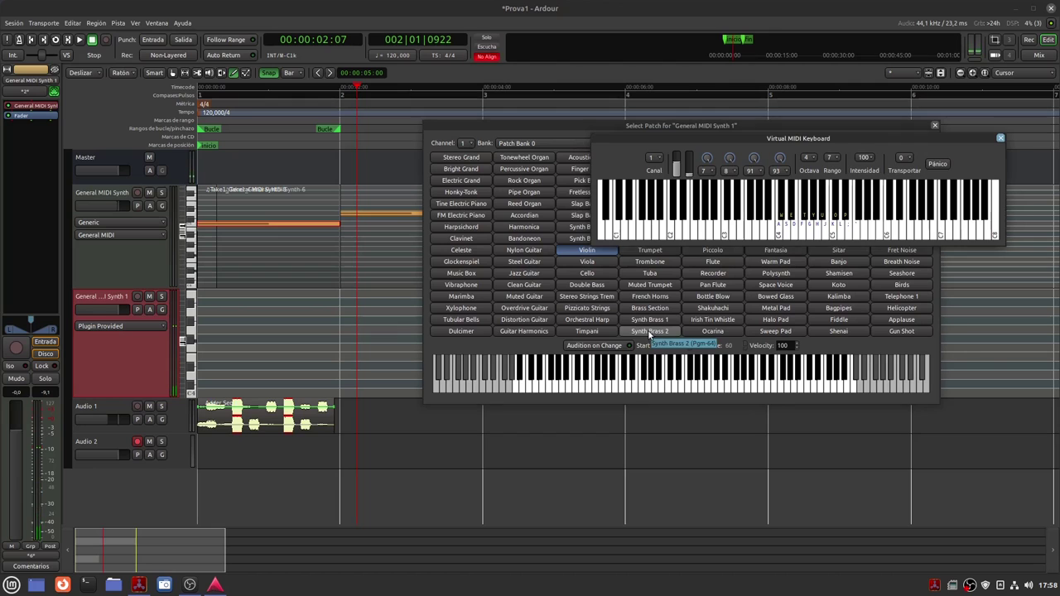
# Switch General MIDI Synth 1 to the Synth Brass 2 patch, audition it around C5, and close the keyboard and patch selector.
pyautogui.click(649, 332)
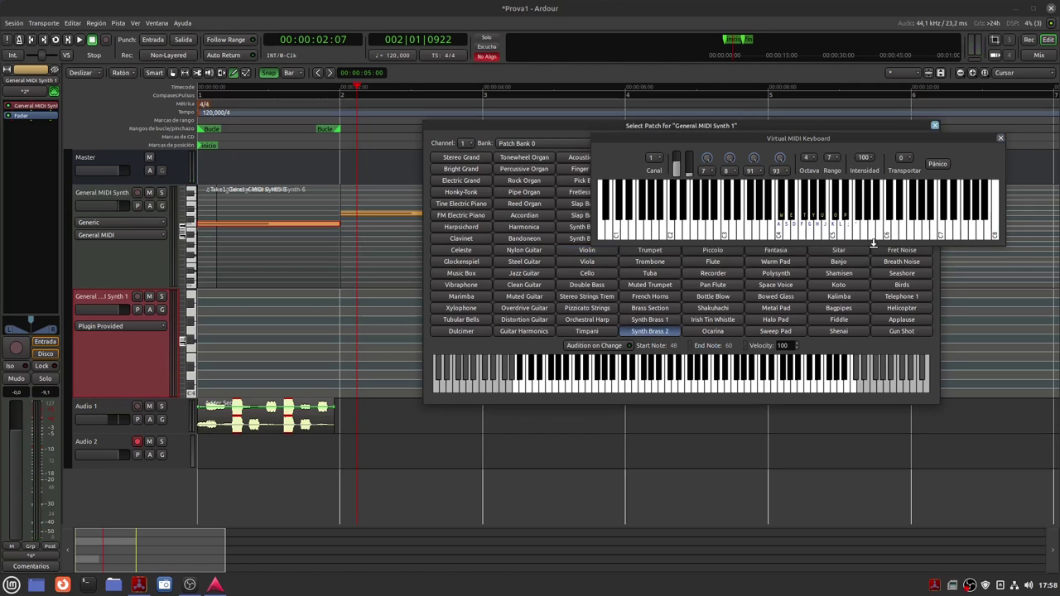
pyautogui.click(832, 235)
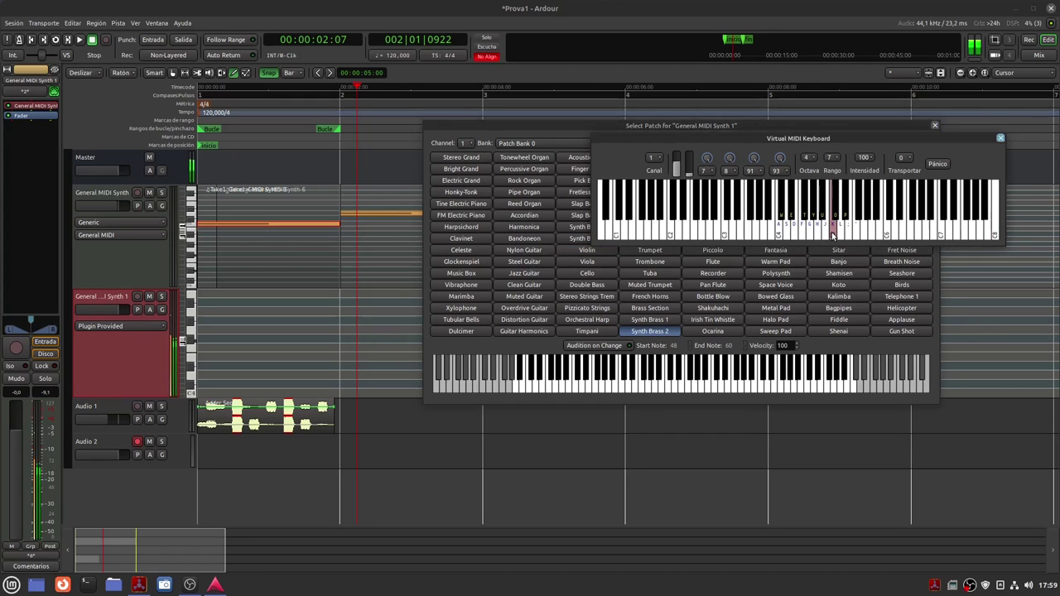
pyautogui.moveTo(832, 235)
pyautogui.mouseDown()
pyautogui.moveTo(873, 238)
pyautogui.moveTo(816, 240)
pyautogui.mouseUp()
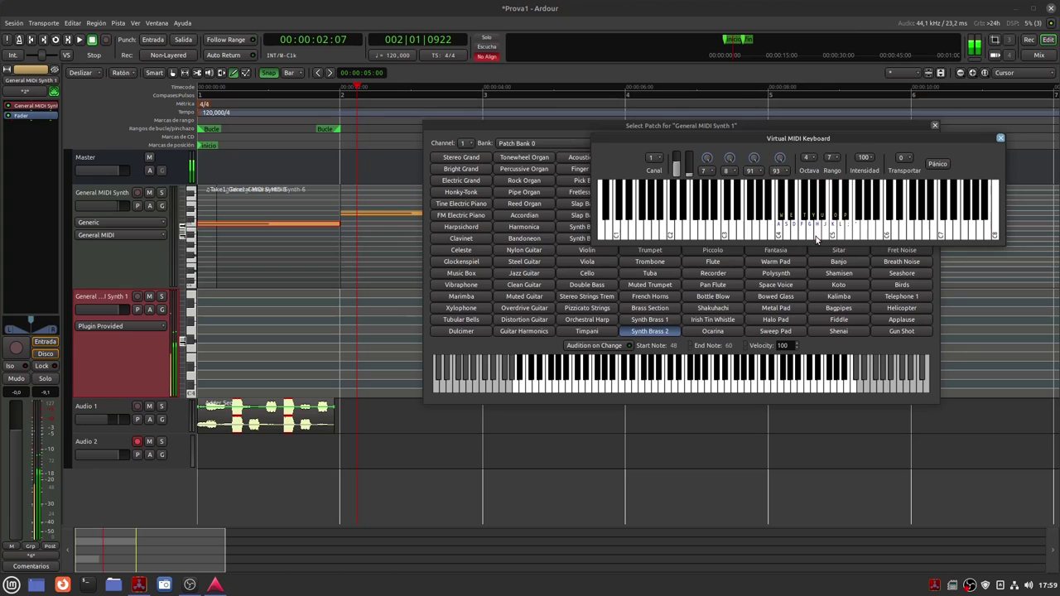
pyautogui.click(999, 138)
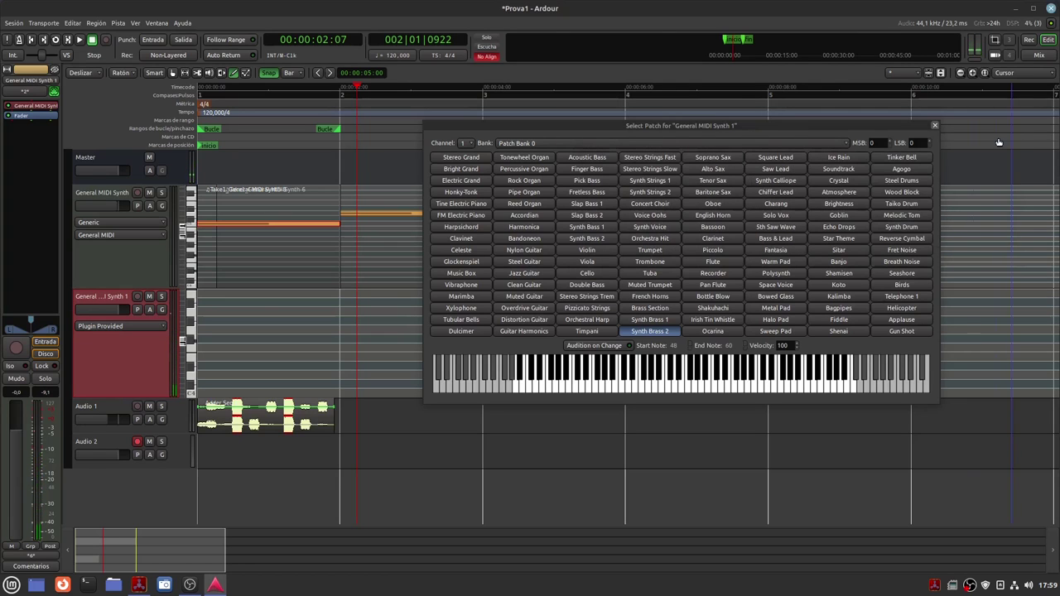
pyautogui.click(935, 126)
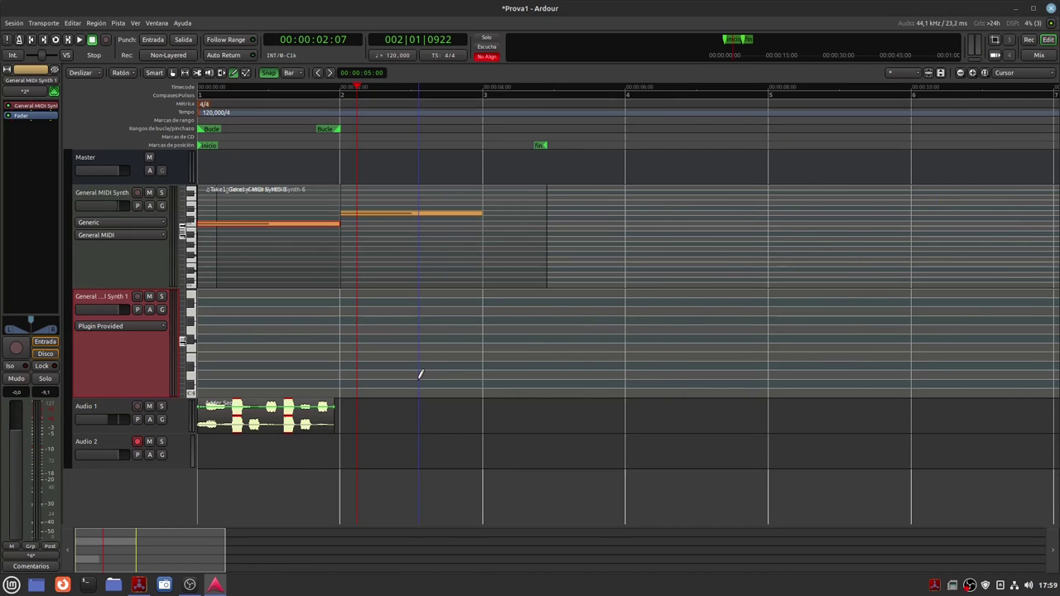